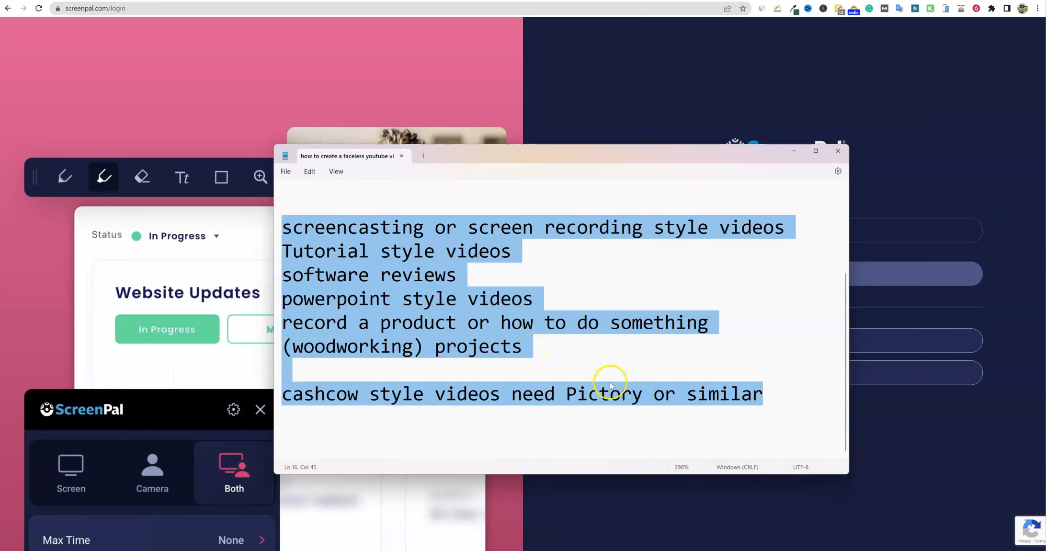
Step: Minimise the notes window, look inside the dist folder of rvo3.4.zip on Google Drive, and download the zip file without a virus scan
left_click(770, 398)
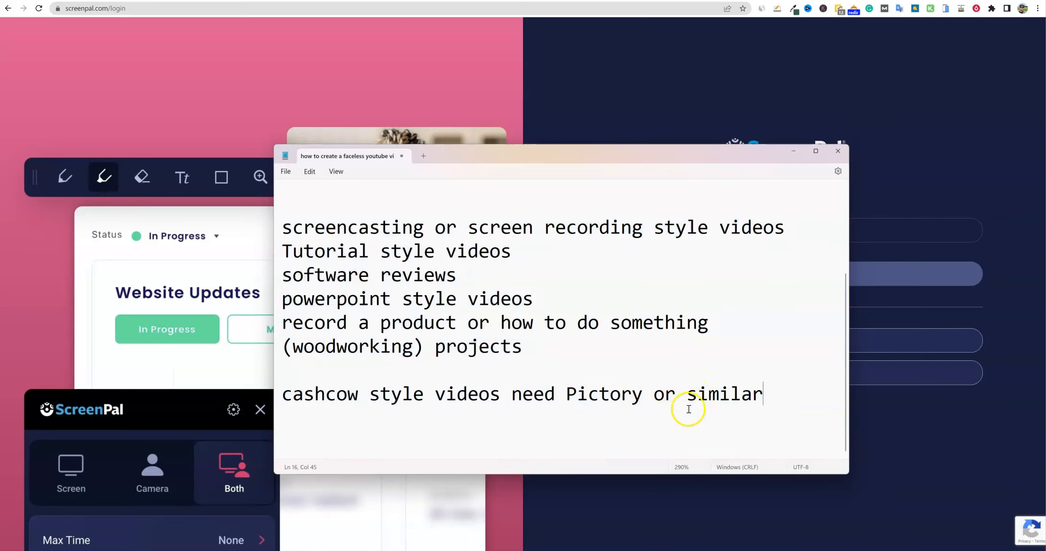
left_click(793, 152)
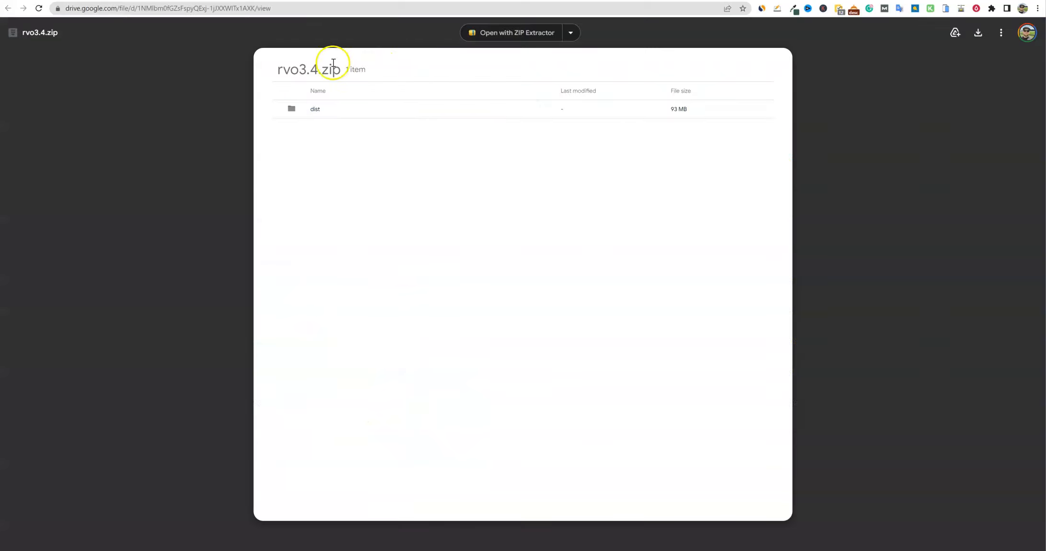
left_click(524, 114)
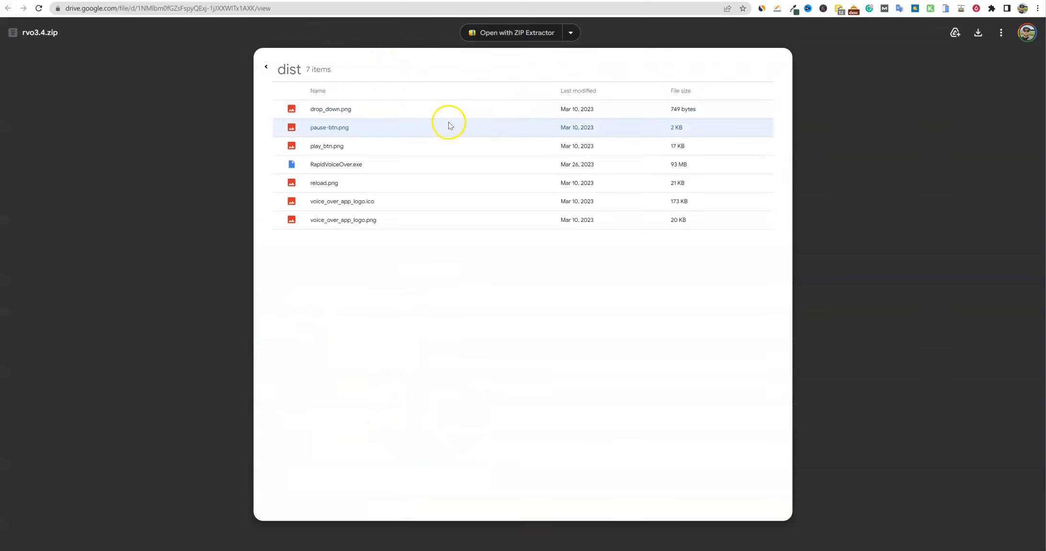
left_click(979, 34)
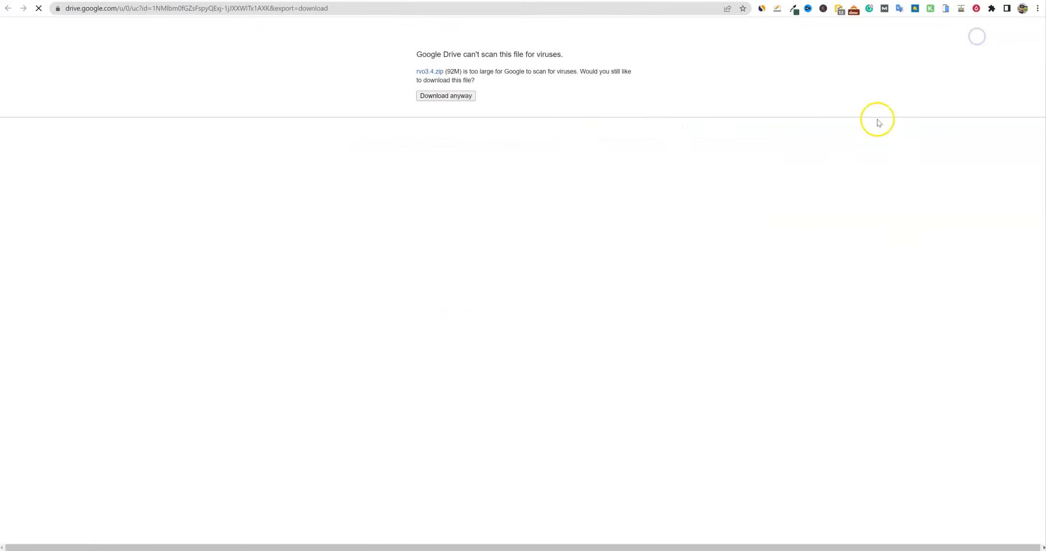
left_click(474, 98)
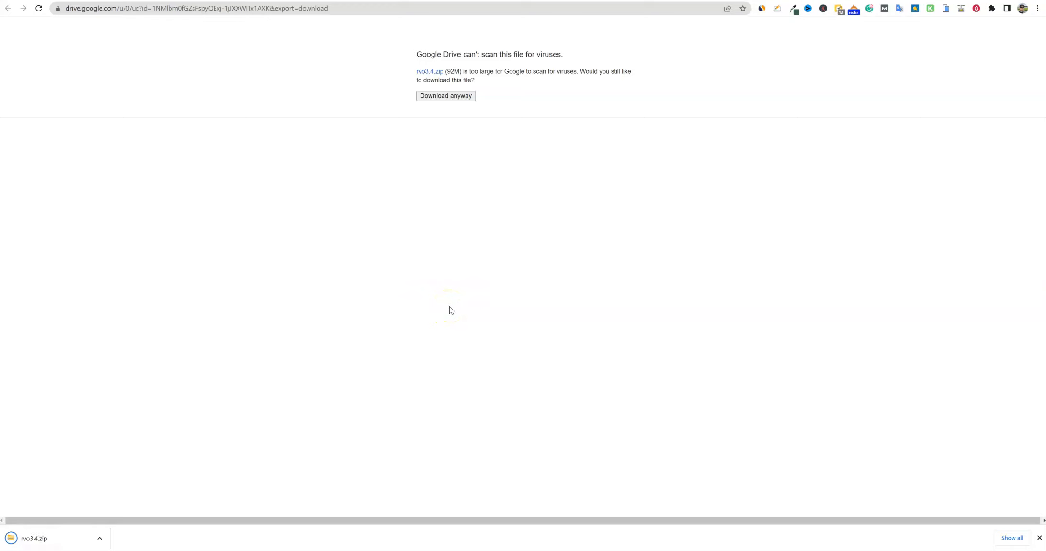
Step: Extract the downloaded rvo3.4.zip into the rvo3.4 folder in Downloads and move the extracted folder's window into view
left_click(99, 541)
left_click(129, 500)
left_click(608, 373)
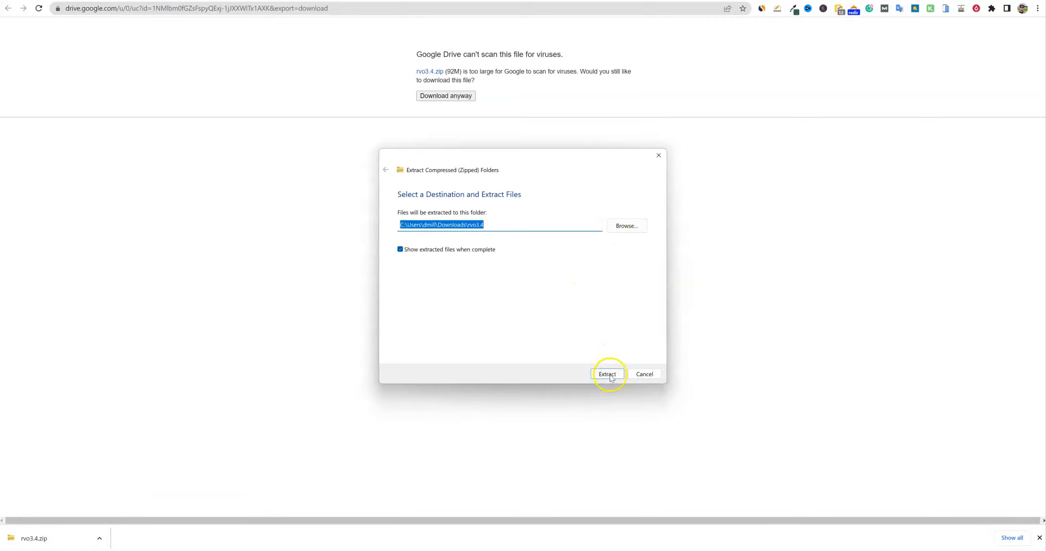
left_click_drag(1045, 30, 470, 63)
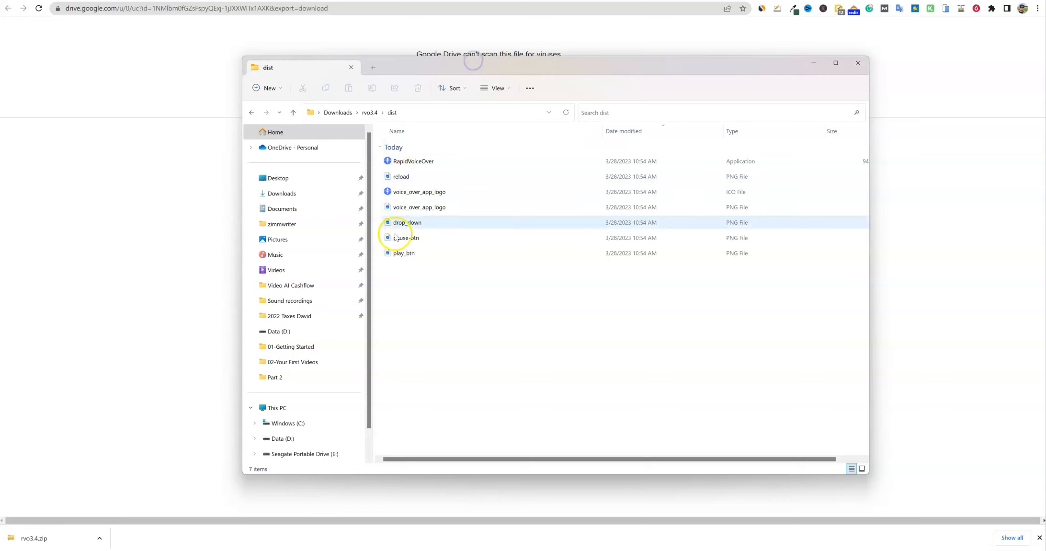
Step: Run the RapidVoiceOver application anyway despite SmartScreen, minimise the dist folder, and enlarge and reposition the Rapid Voice Over window
double_click(422, 161)
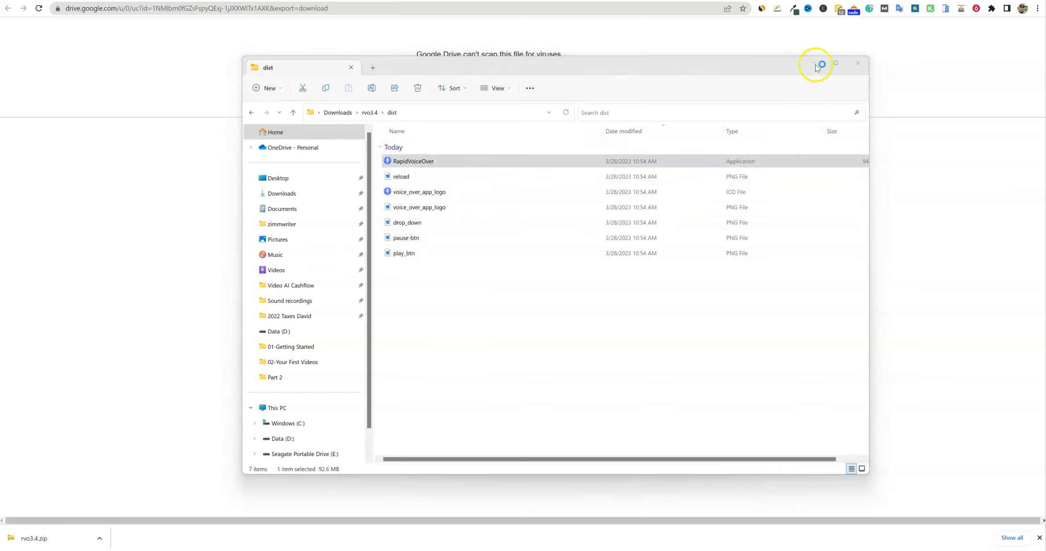
left_click(422, 205)
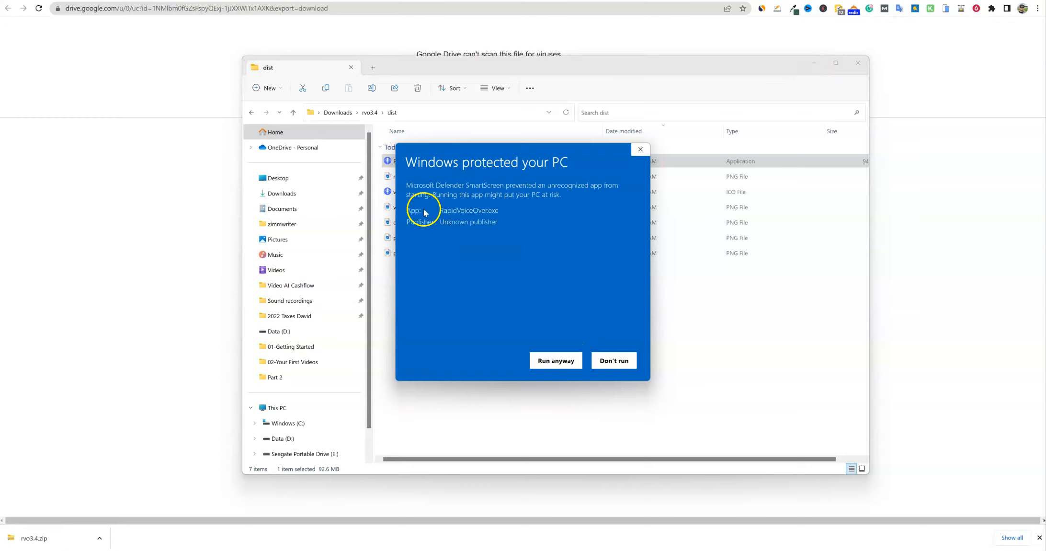
left_click(538, 360)
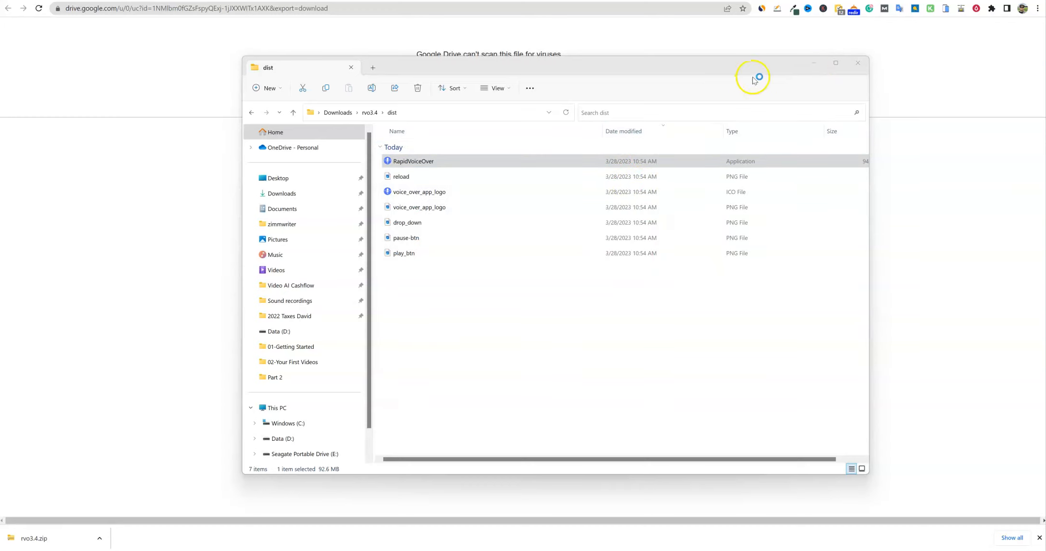
left_click_drag(753, 66, 746, 72)
left_click(809, 69)
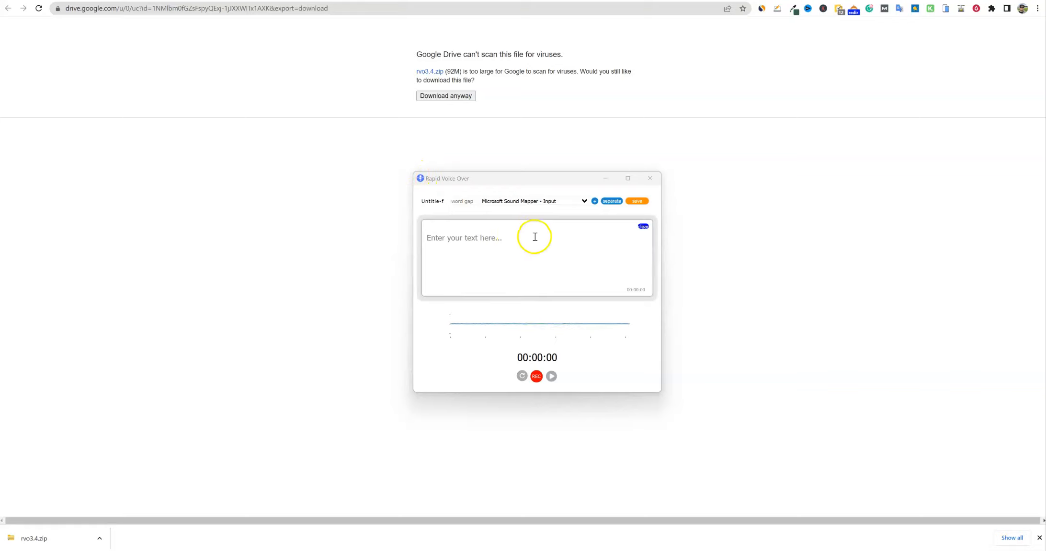
left_click_drag(412, 170, 87, 26)
left_click_drag(189, 39, 329, 104)
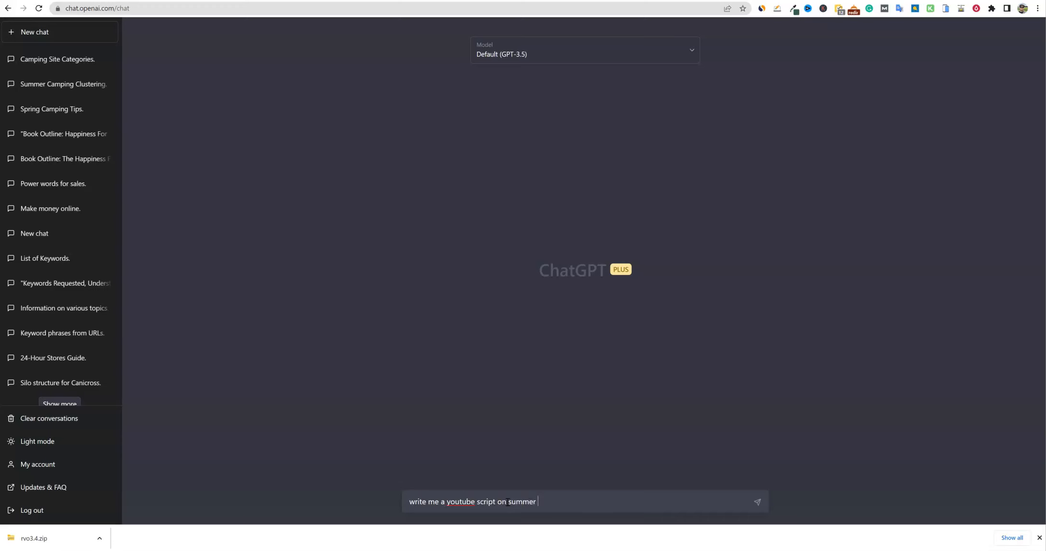
Step: Ask ChatGPT to "write me a youtube script on summer camping tips" and copy the script text below the Introduction heading
key("Return")
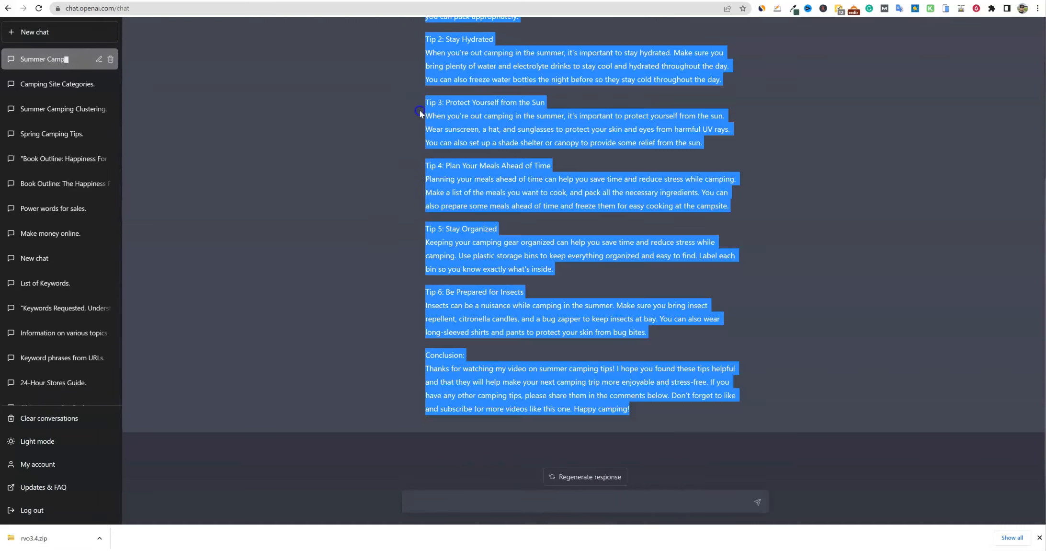
left_click_drag(421, 109, 427, 134)
key("ctrl+c")
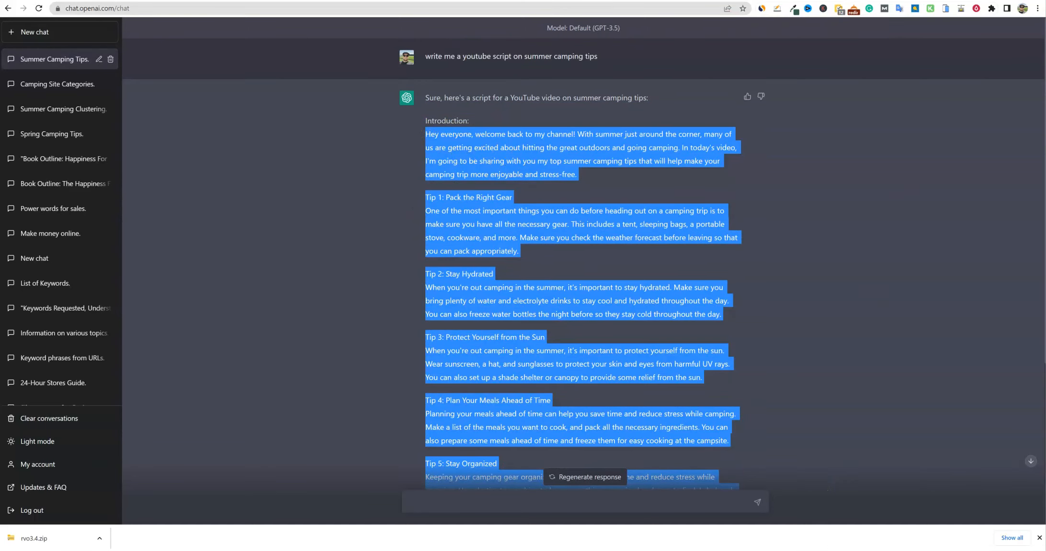
Step: Switch to Rapid Voice Over and paste the copied summer camping script into its text box
key("alt+Tab")
left_click(317, 169)
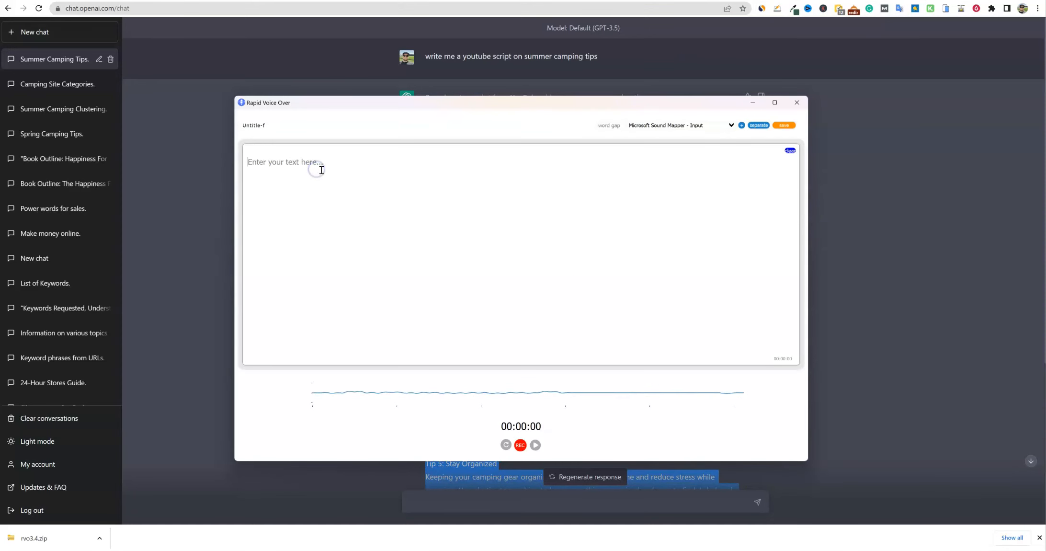
key("ctrl+v")
left_click(425, 331)
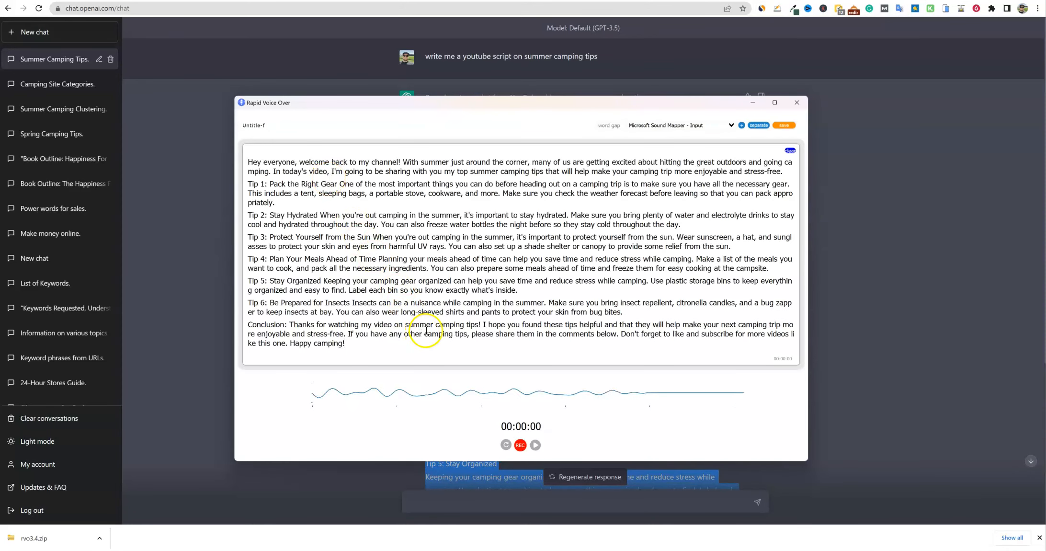
Step: Separate the pasted script into individual sentence blocks and look over the resulting blocks
left_click(762, 130)
left_click(715, 356)
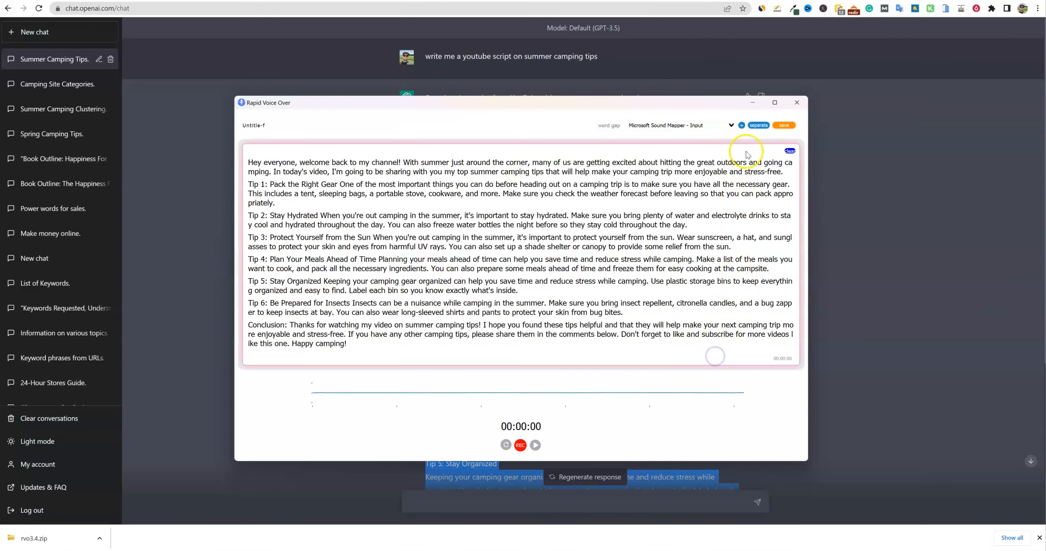
left_click(762, 127)
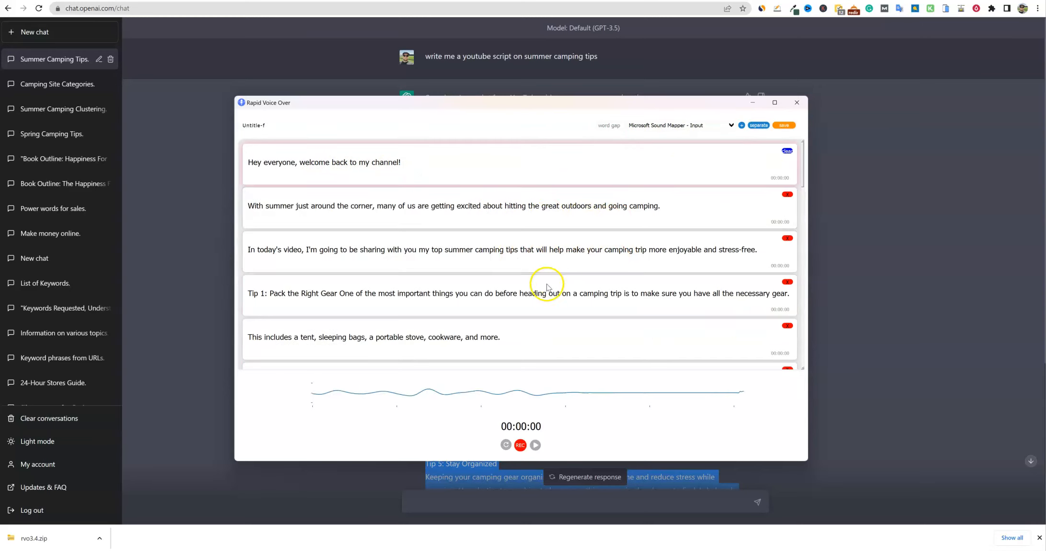
scroll(598, 319, "down", 5)
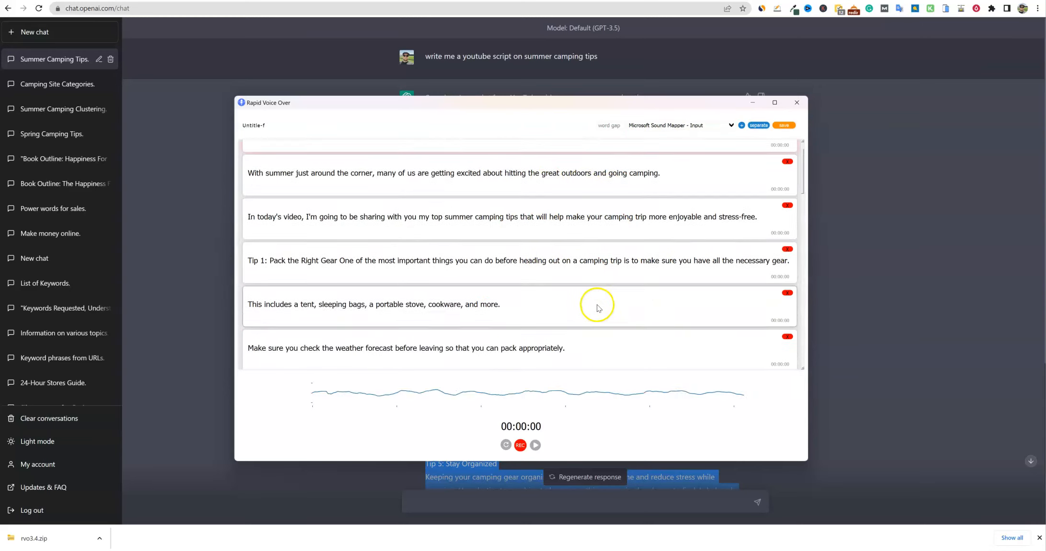
scroll(590, 305, "up", 6)
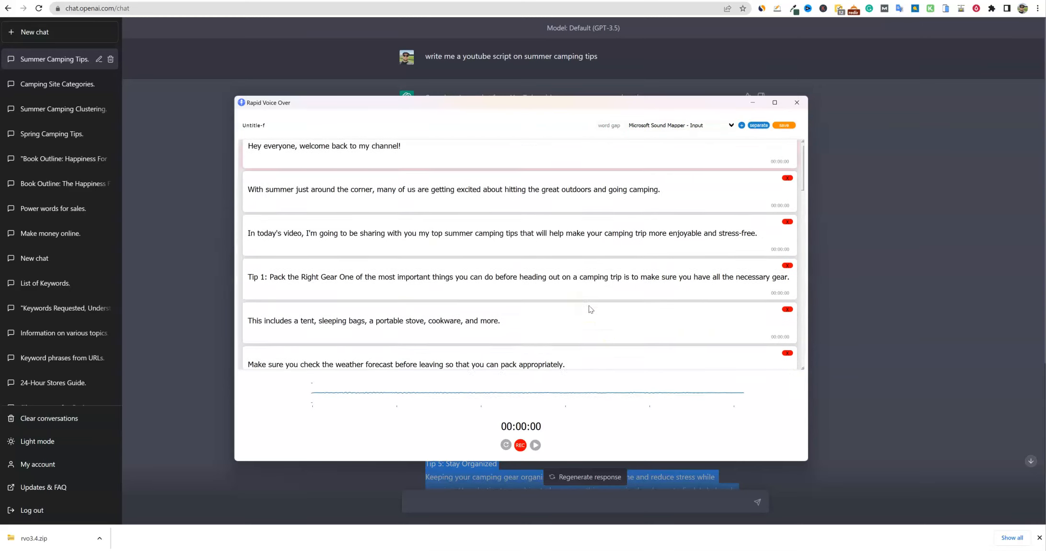
Step: Choose Microphone (ATR USB microphone) as the audio input and set the word gap to -1
left_click(731, 126)
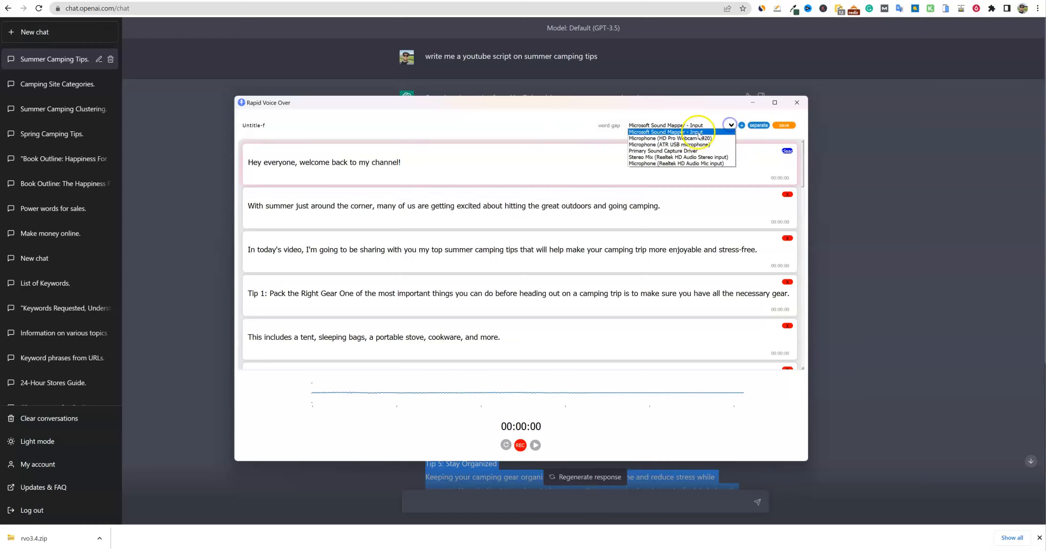
left_click(672, 145)
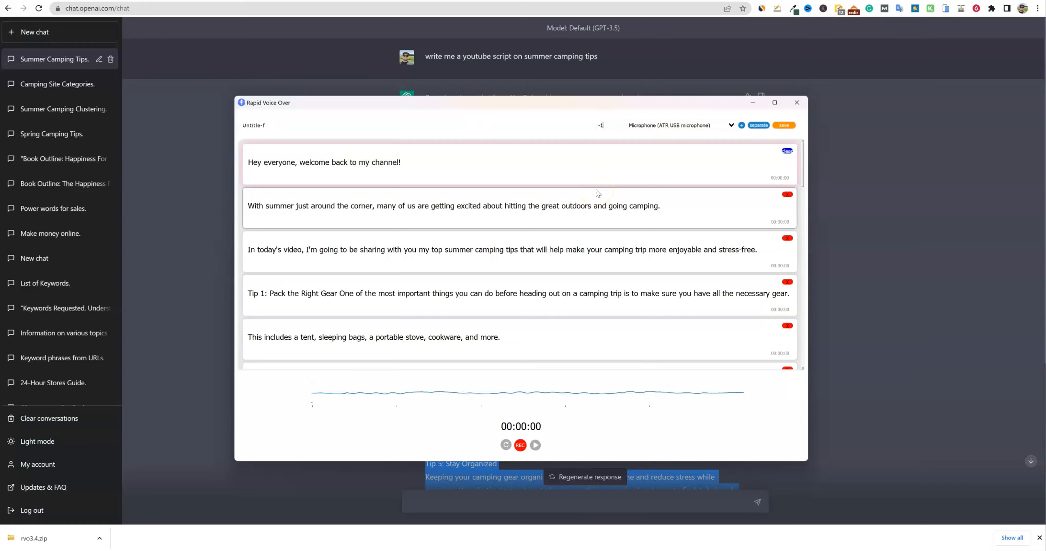
left_click(533, 128)
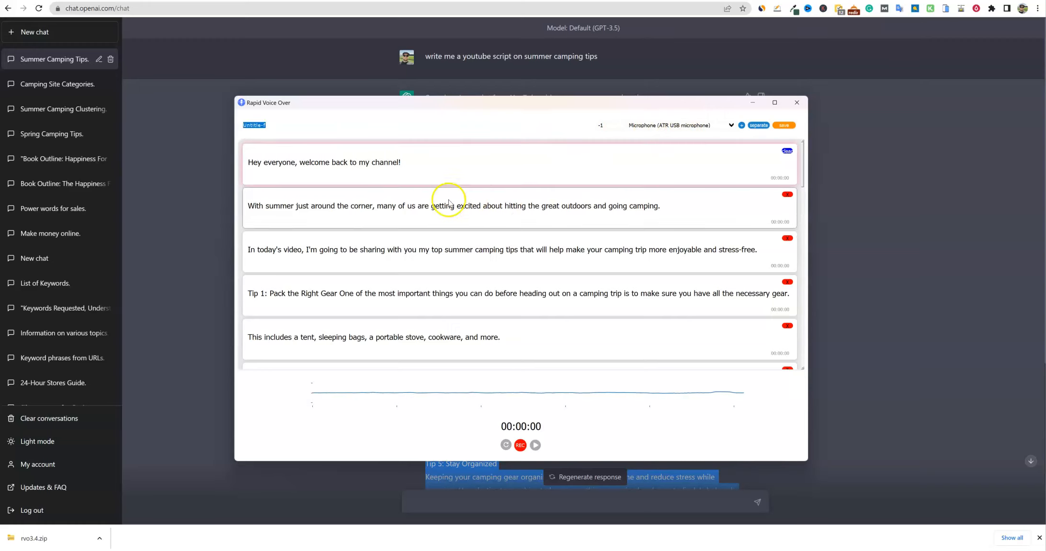
left_click(420, 173)
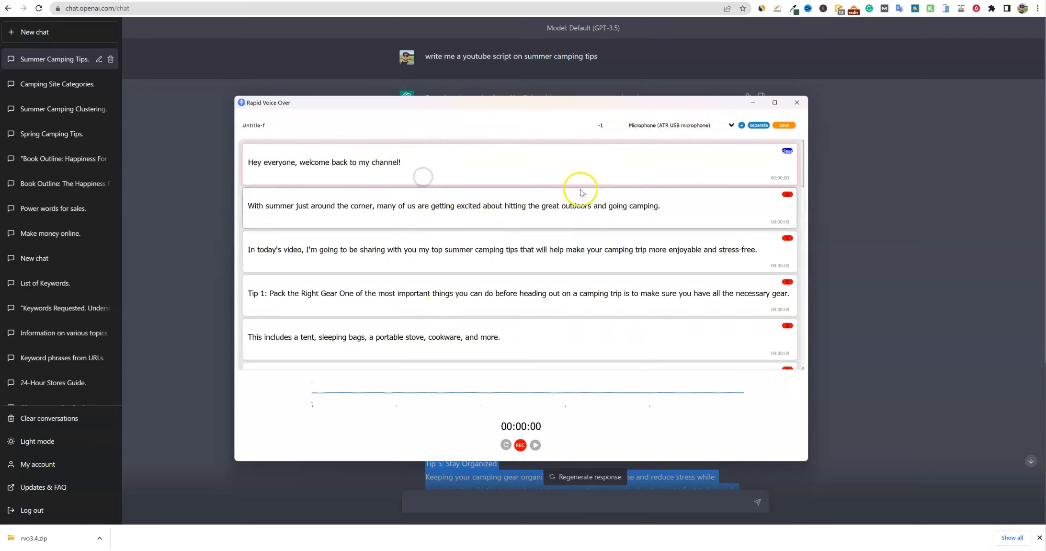
Step: Record voice-overs for the first three sentences, ending with the one that begins "In today's video"
left_click(521, 445)
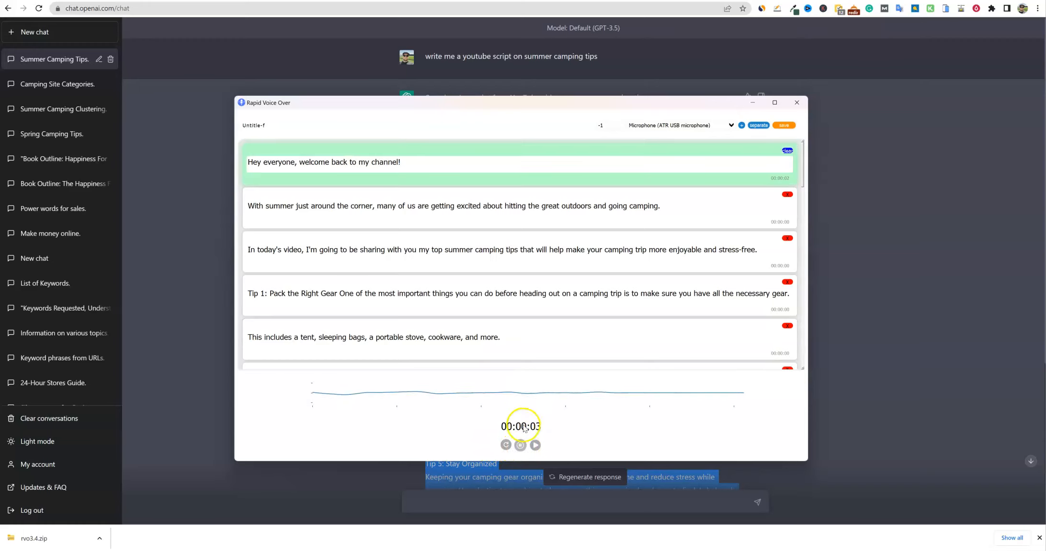
left_click(521, 445)
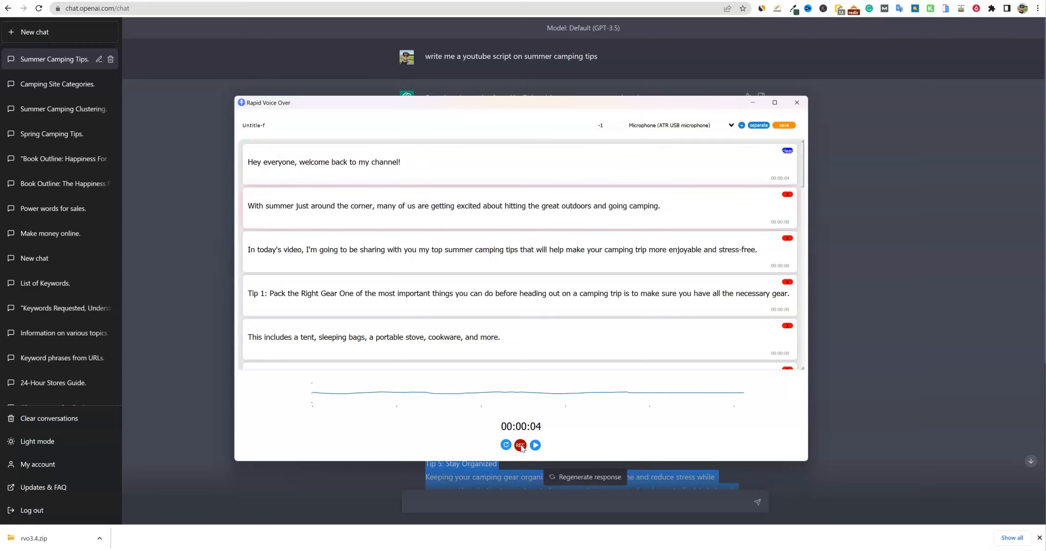
left_click(521, 445)
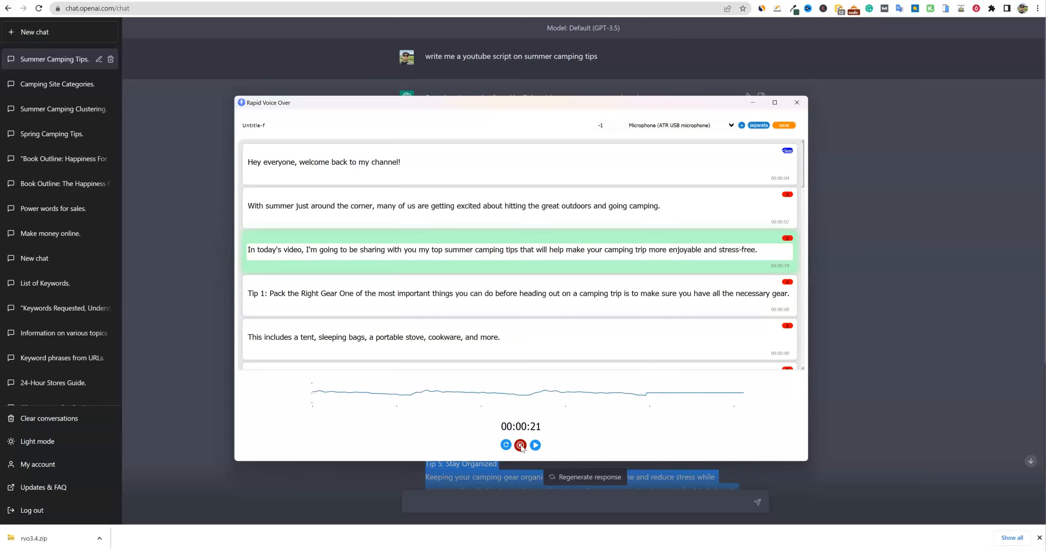
left_click(521, 445)
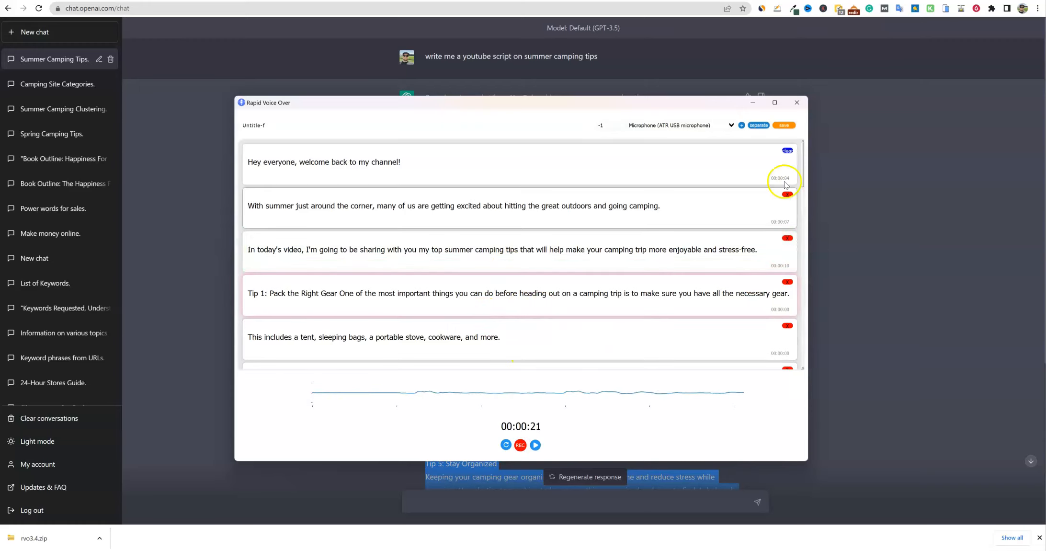
Step: Name the project "test 1" and save the recorded voice-over
left_click(785, 125)
left_click(445, 200)
double_click(445, 201)
left_click_drag(244, 126, 275, 128)
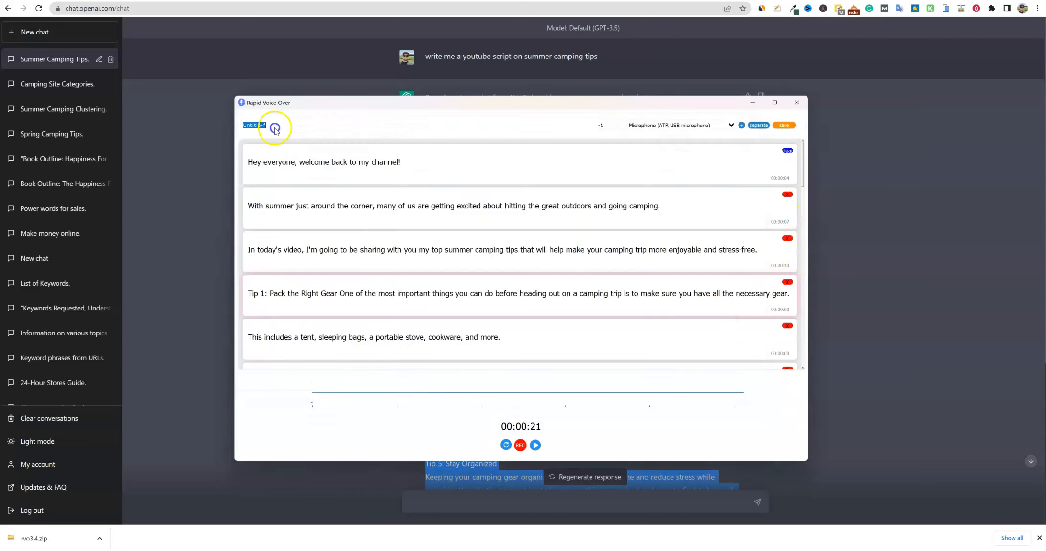
type("test 1")
left_click(784, 126)
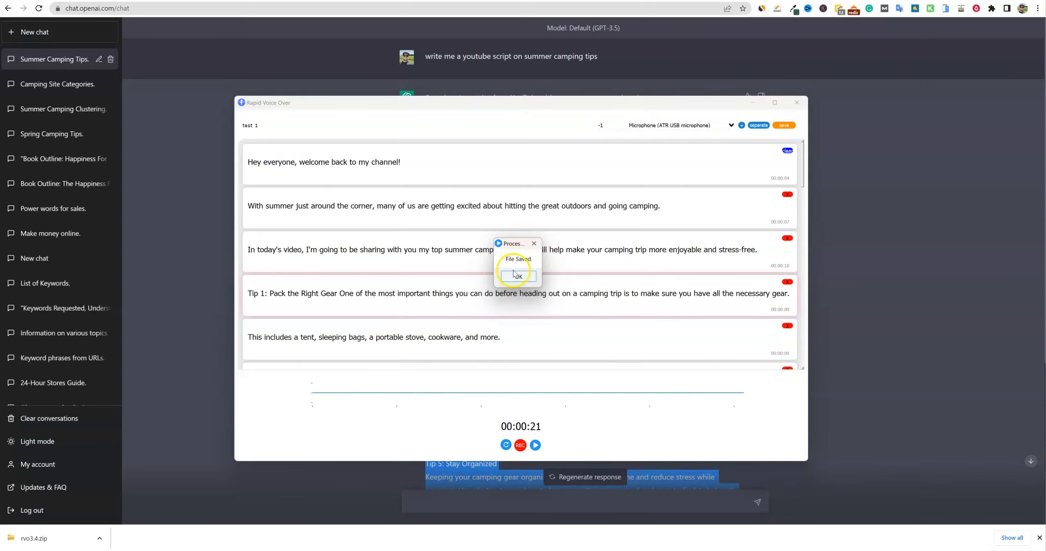
left_click(516, 274)
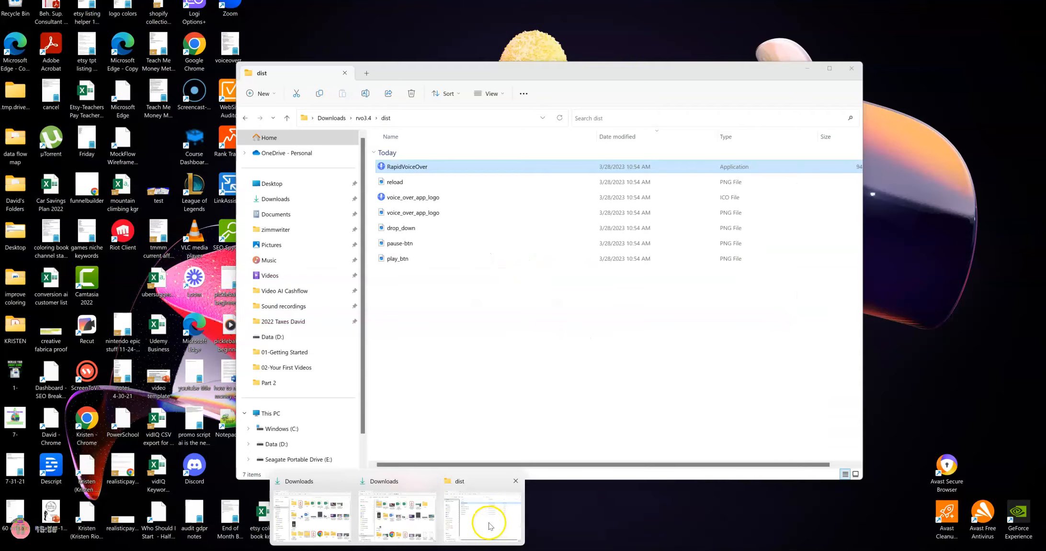
Step: Open the test 1 folder in dist and its Edited subfolder to examine the saved audio files
left_click(491, 518)
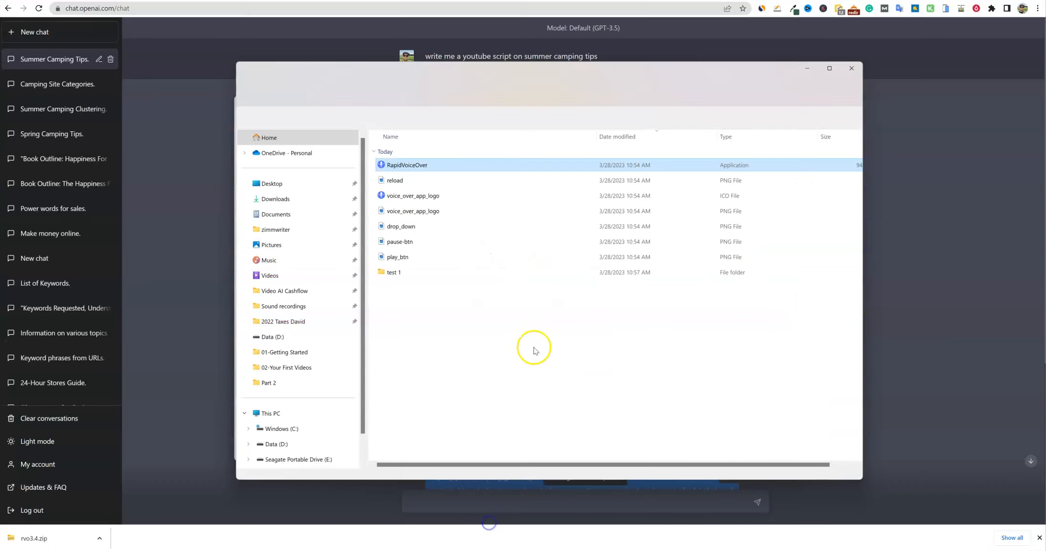
double_click(410, 274)
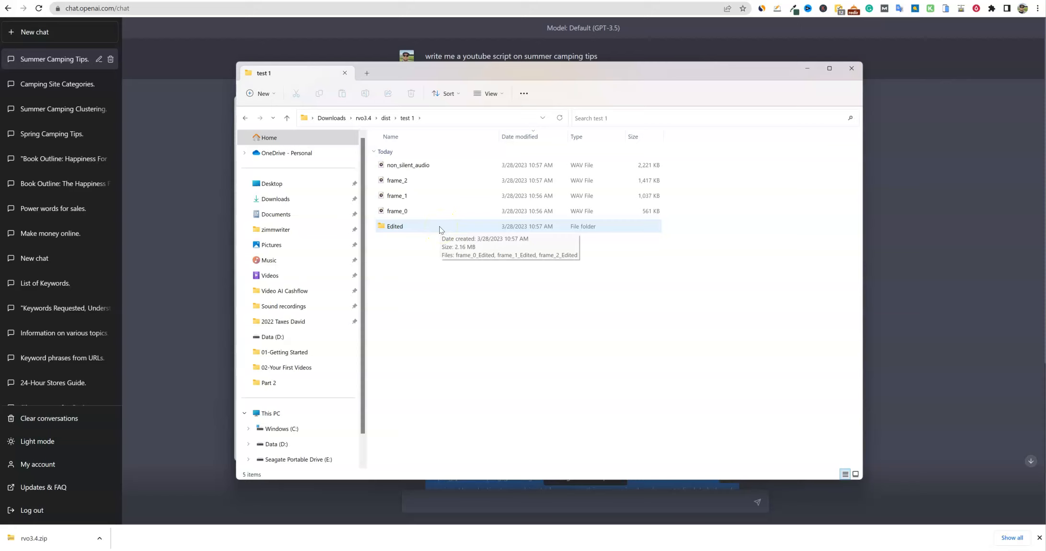
left_click(472, 180)
left_click(428, 263)
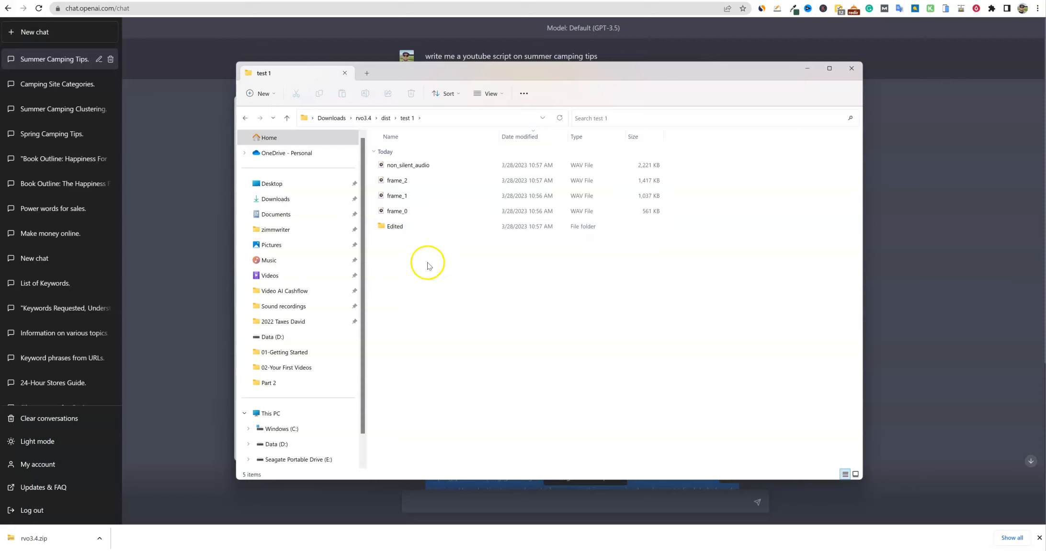
left_click(411, 228)
double_click(411, 228)
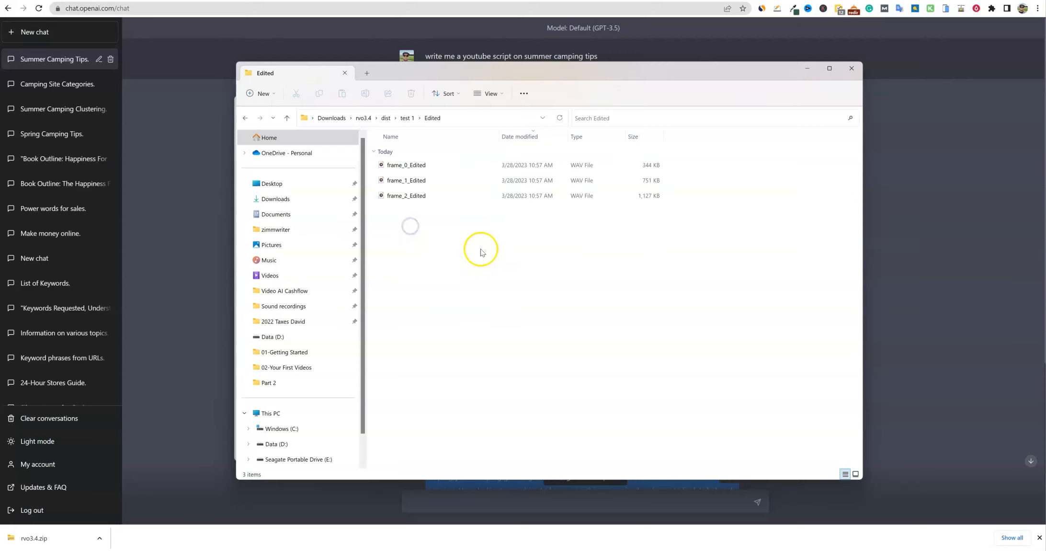
Step: Return to the test 1 folder and examine the non_silent_audio file beside the individual frame recordings
left_click(245, 118)
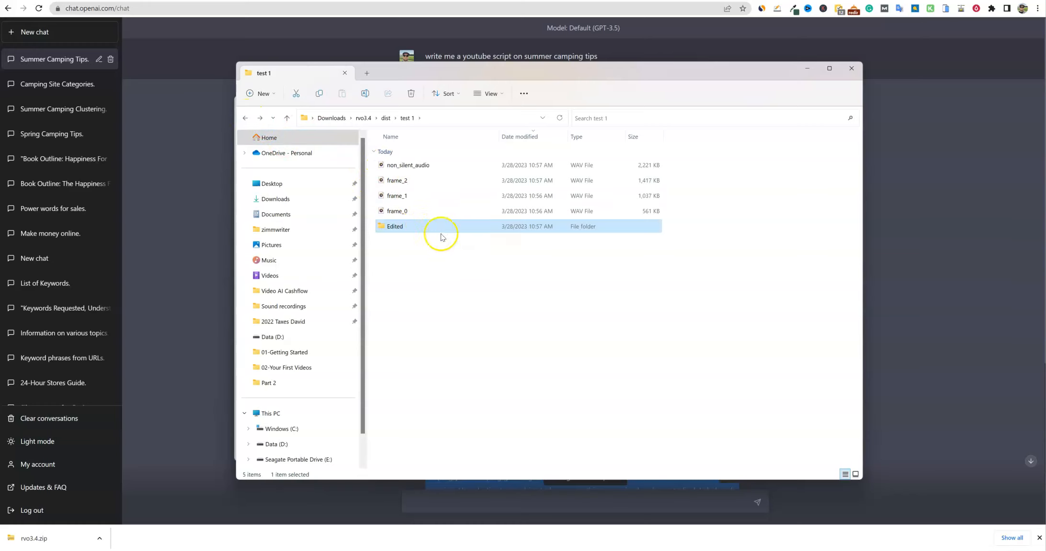
left_click(416, 165)
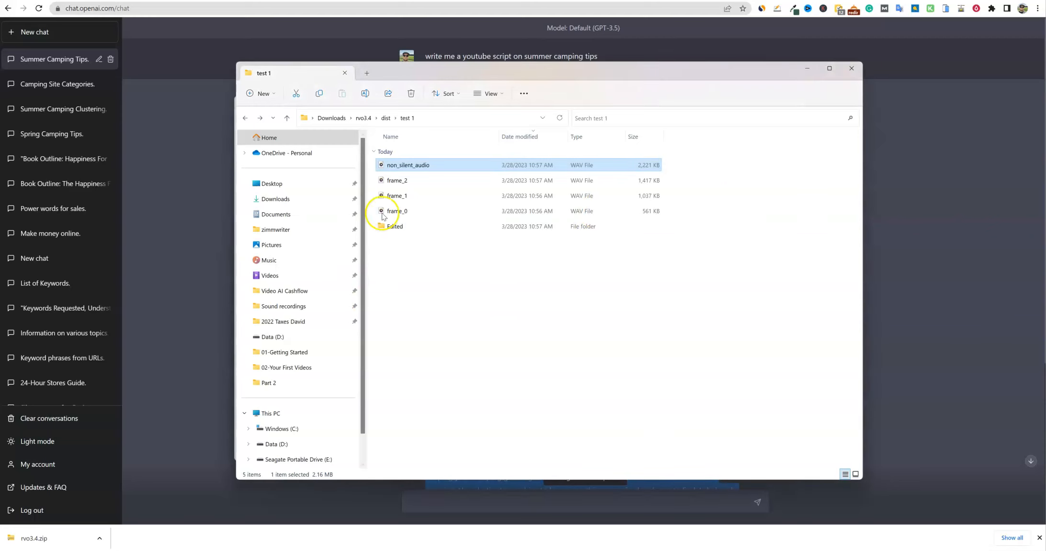
left_click(807, 68)
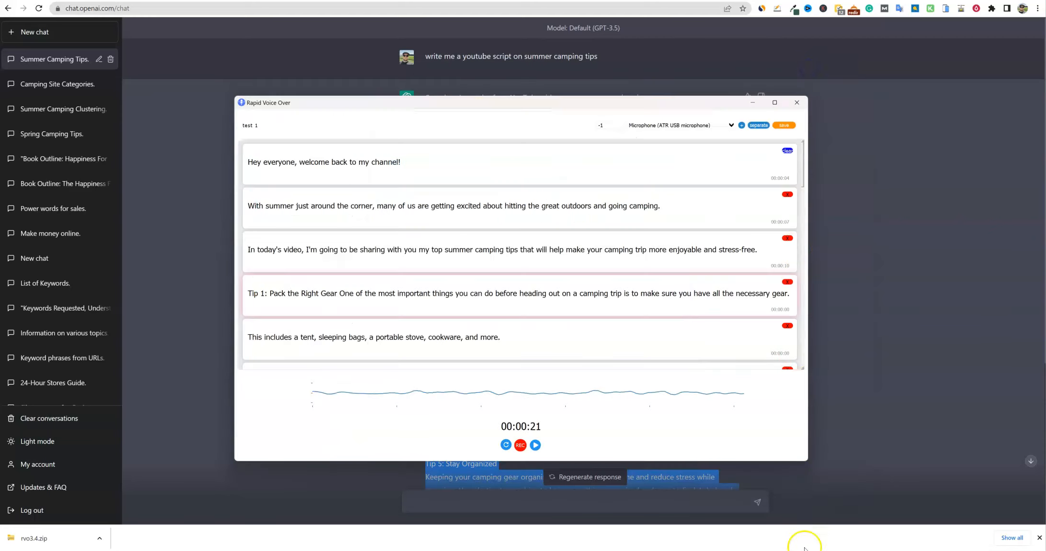
Step: Look over the script's sentence list in Rapid Voice Over and close the program
scroll(542, 308, "down", 3)
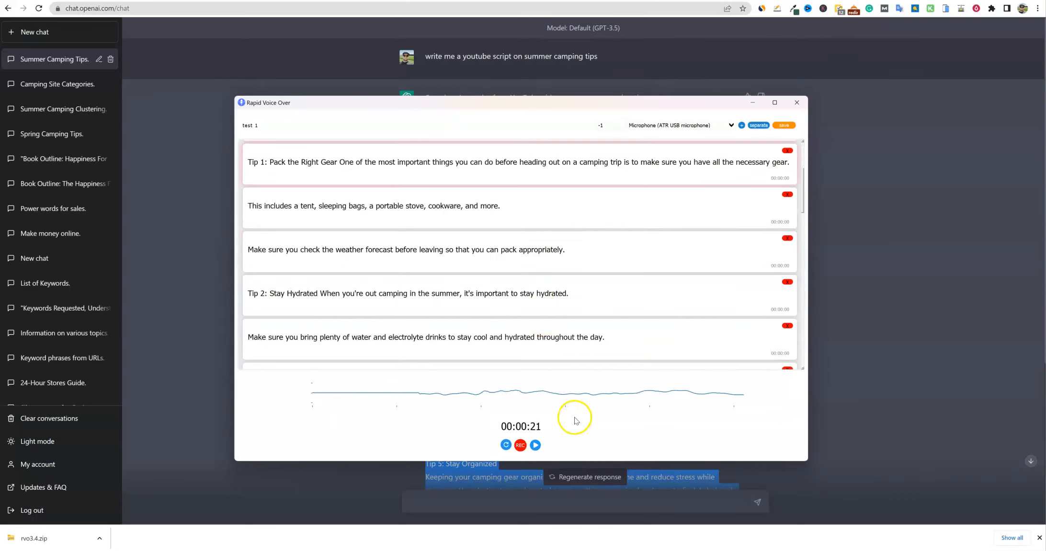
scroll(585, 298, "up", 2)
scroll(585, 297, "up", 1)
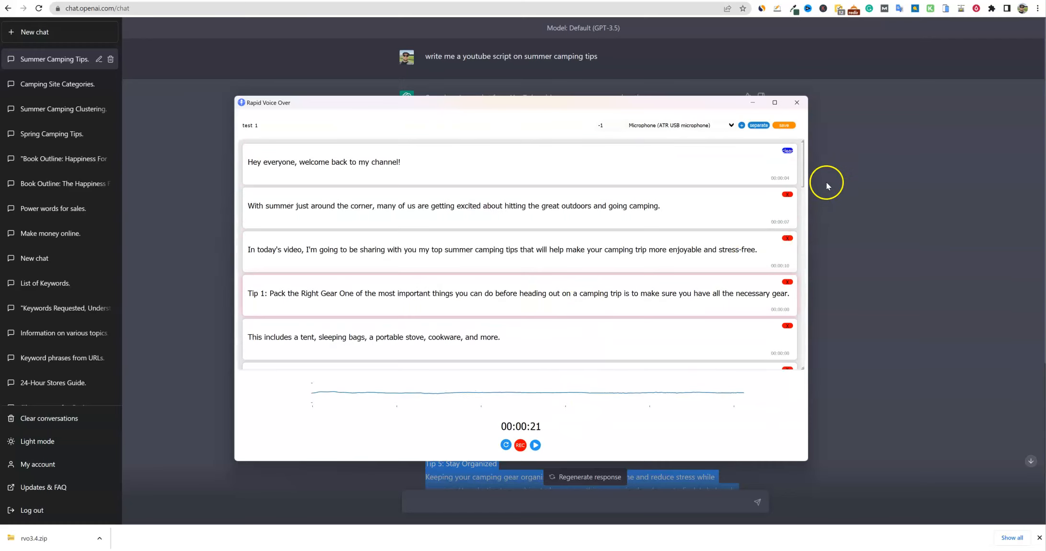
left_click(797, 102)
left_click(783, 327)
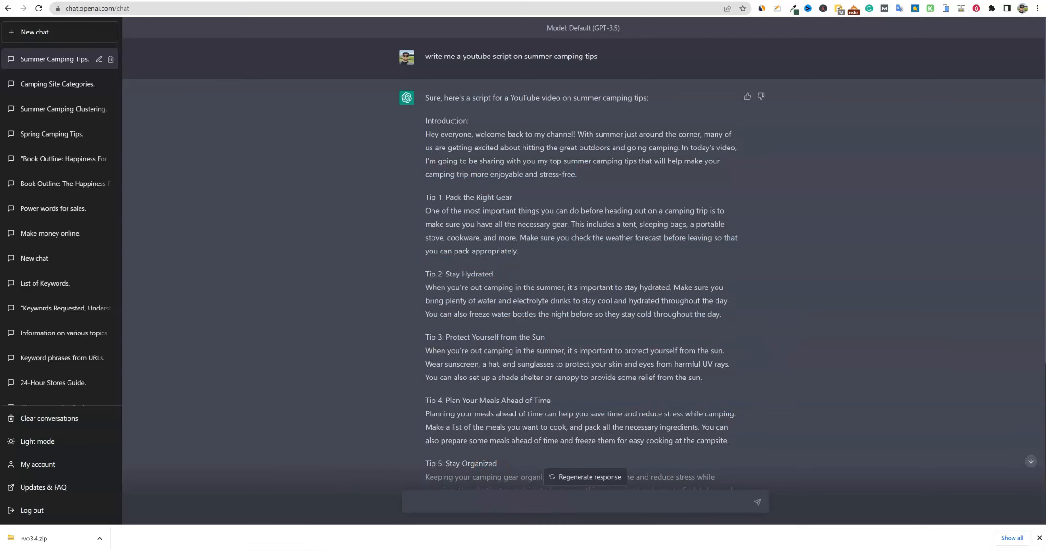
Step: Find and open Sound Recorder on the computer, and set its input to the ATR USB microphone
key("super+s")
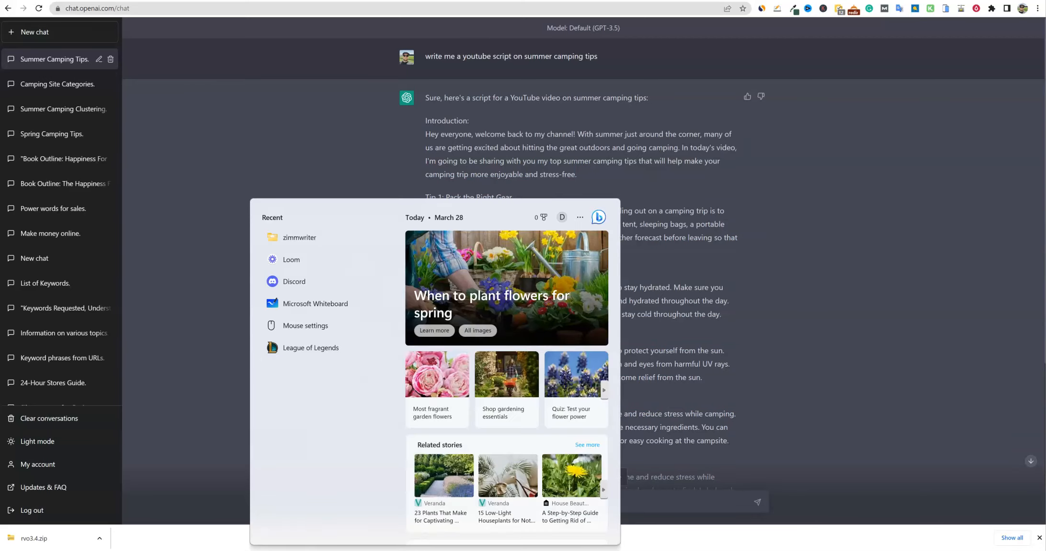
type("recording")
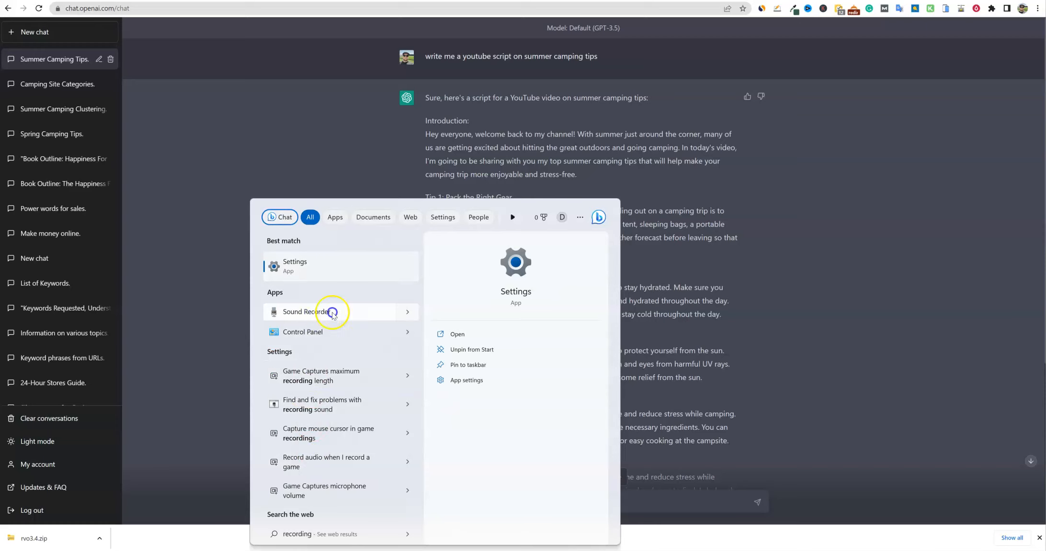
left_click(331, 311)
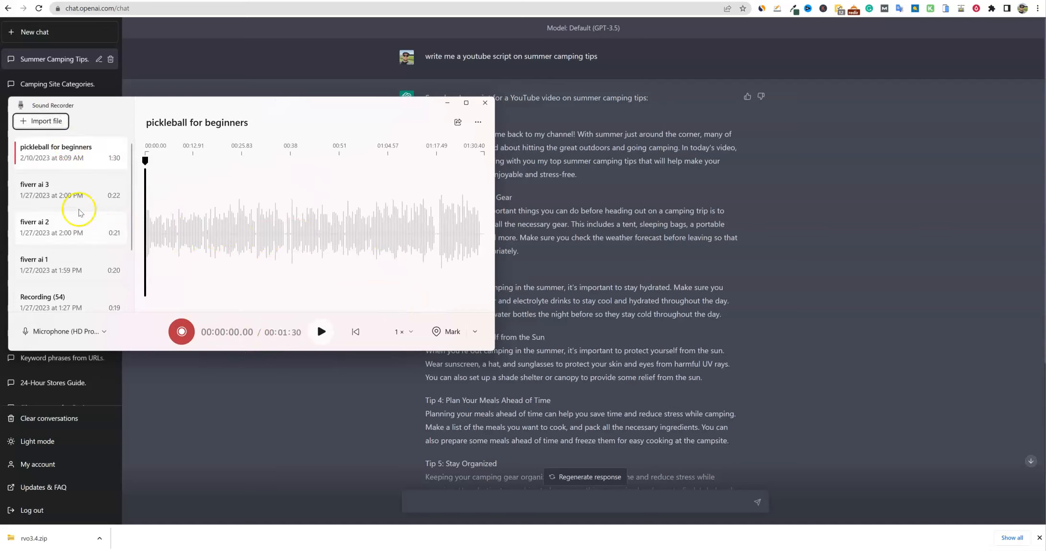
scroll(84, 281, "down", 3)
scroll(72, 275, "up", 3)
left_click(67, 331)
left_click(72, 273)
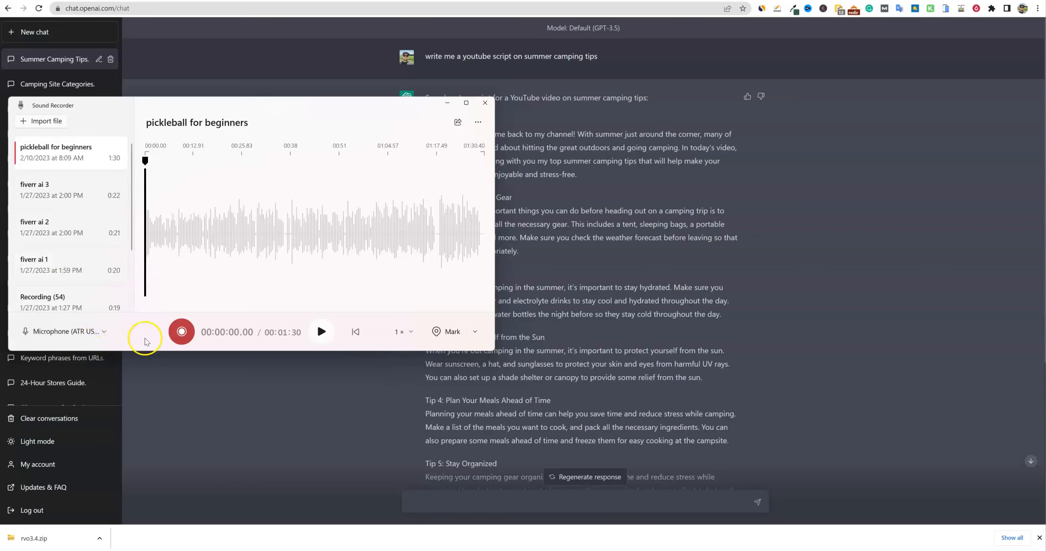
Step: Narrow the Sound Recorder window so it sits beside the ChatGPT script and record a voice-over of about 17 seconds
scroll(84, 278, "down", 3)
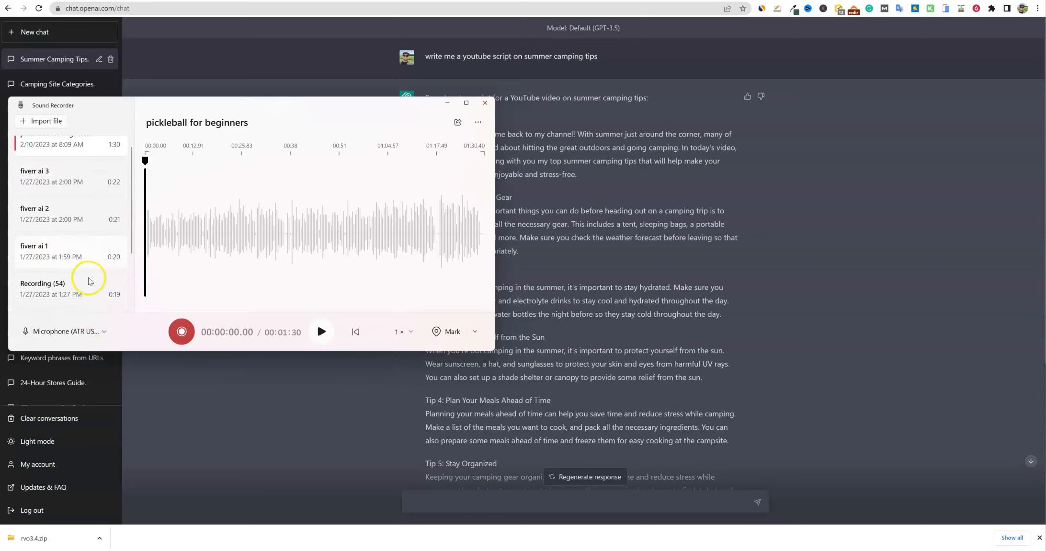
left_click_drag(494, 220, 419, 221)
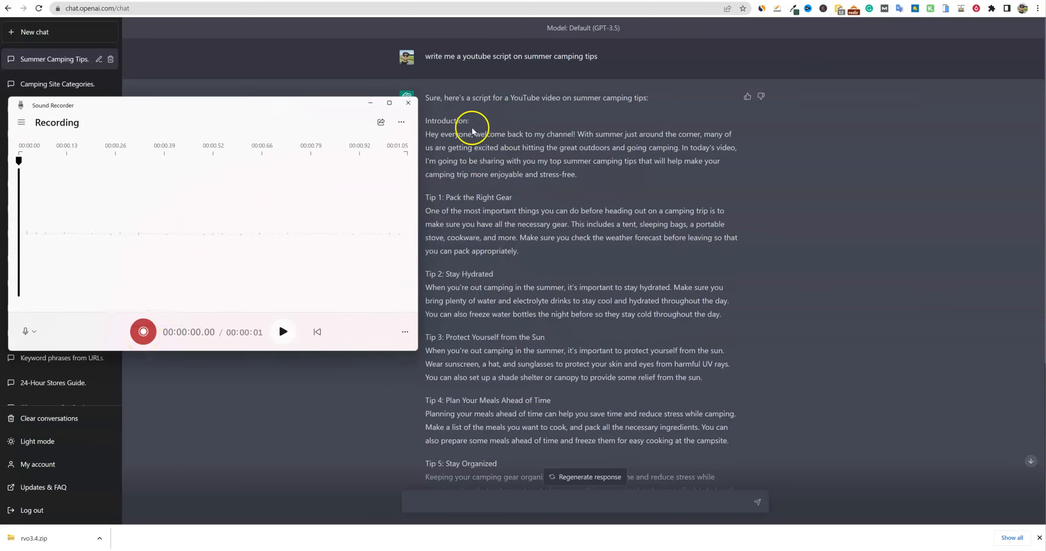
left_click(143, 332)
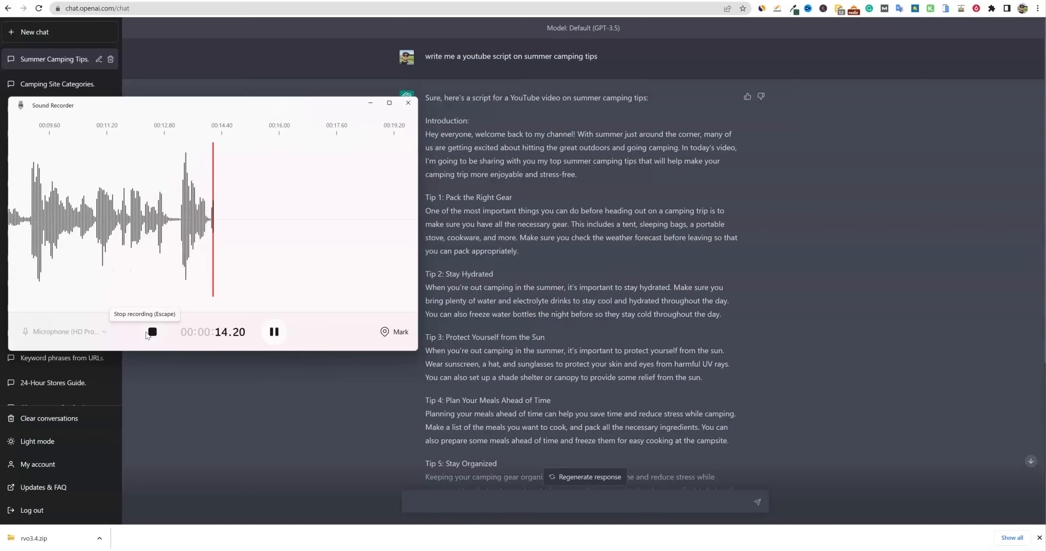
left_click(150, 332)
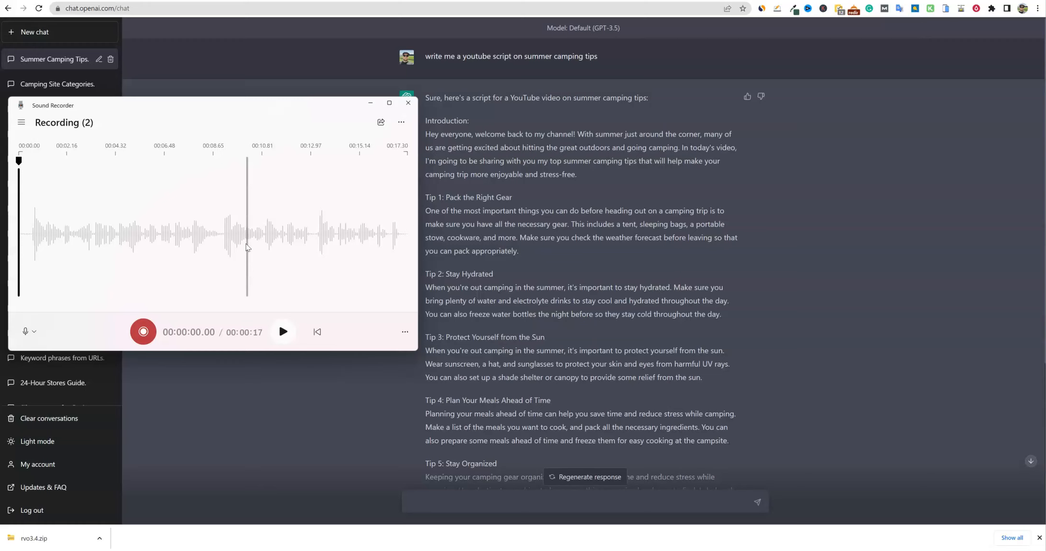
left_click(21, 122)
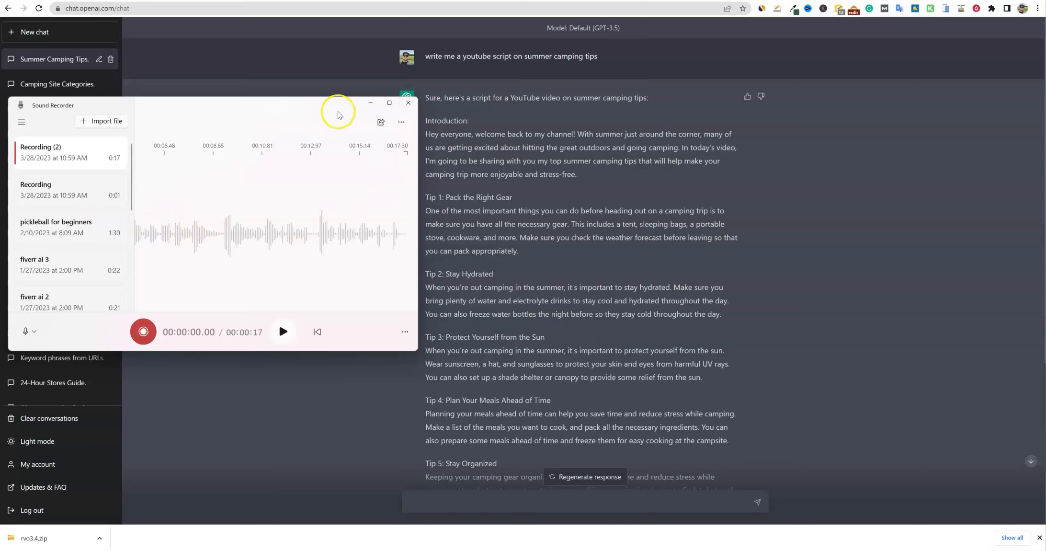
left_click(372, 103)
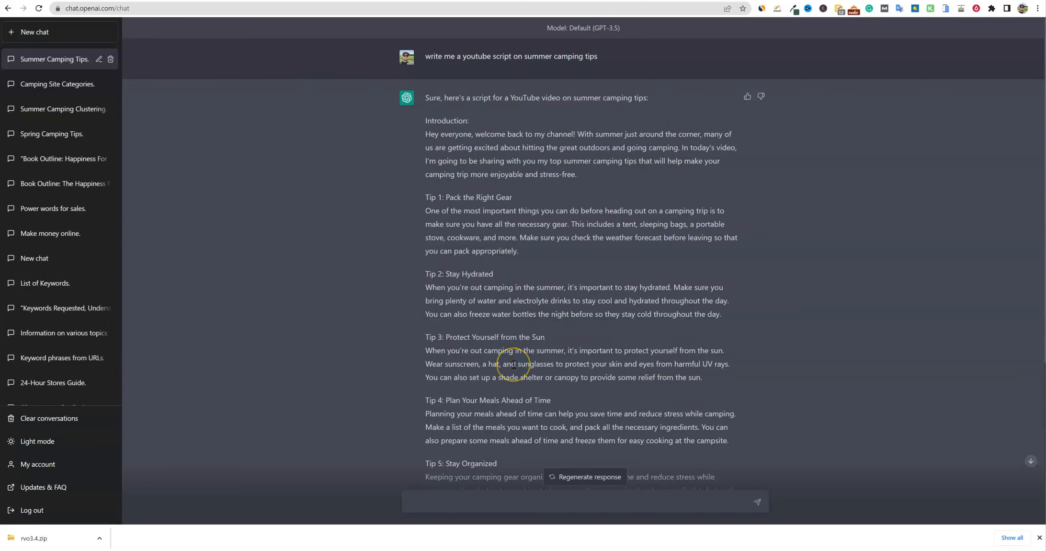
Step: Highlight the summer camping script in ChatGPT from the Introduction heading through the Tip 5 text
scroll(513, 335, "down", 2)
scroll(467, 215, "up", 2)
left_click_drag(425, 120, 630, 465)
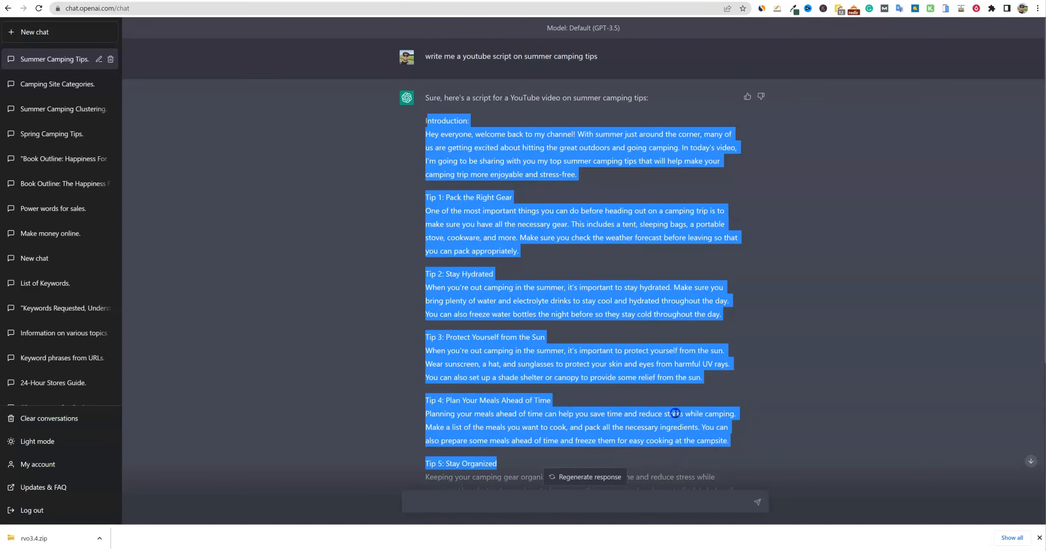
left_click(698, 475)
left_click_drag(711, 476, 425, 124)
Step: Switch to Fiverr, search for "voice over" services and browse the offers and starting prices
left_click(302, 38)
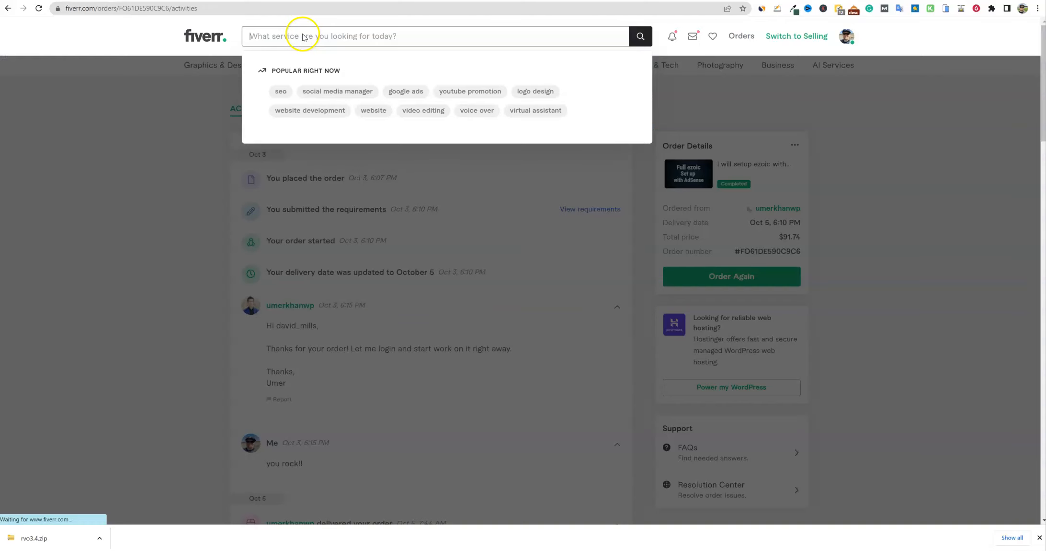
type("v")
key("Return")
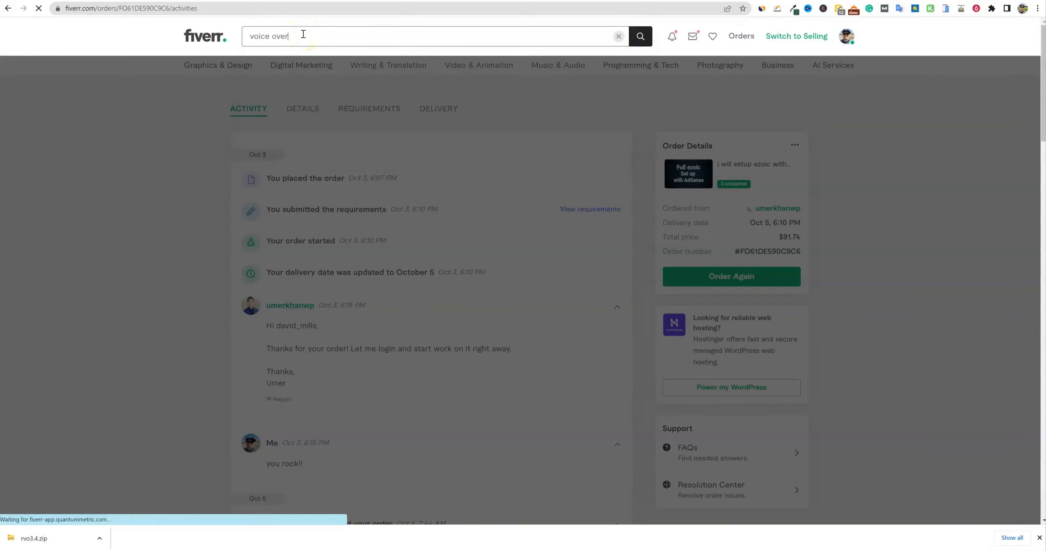
scroll(899, 303, "down", 5)
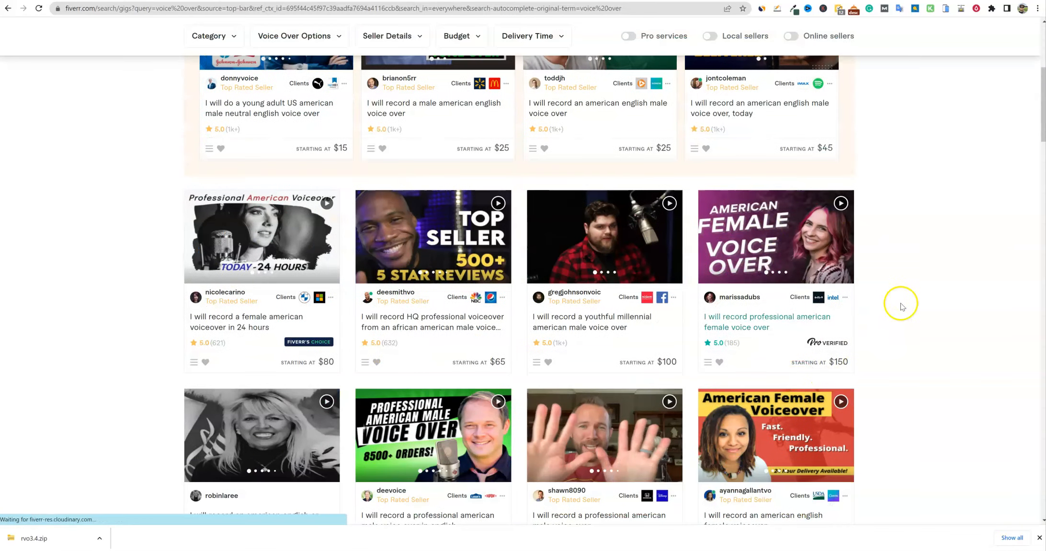
scroll(827, 339, "up", 5)
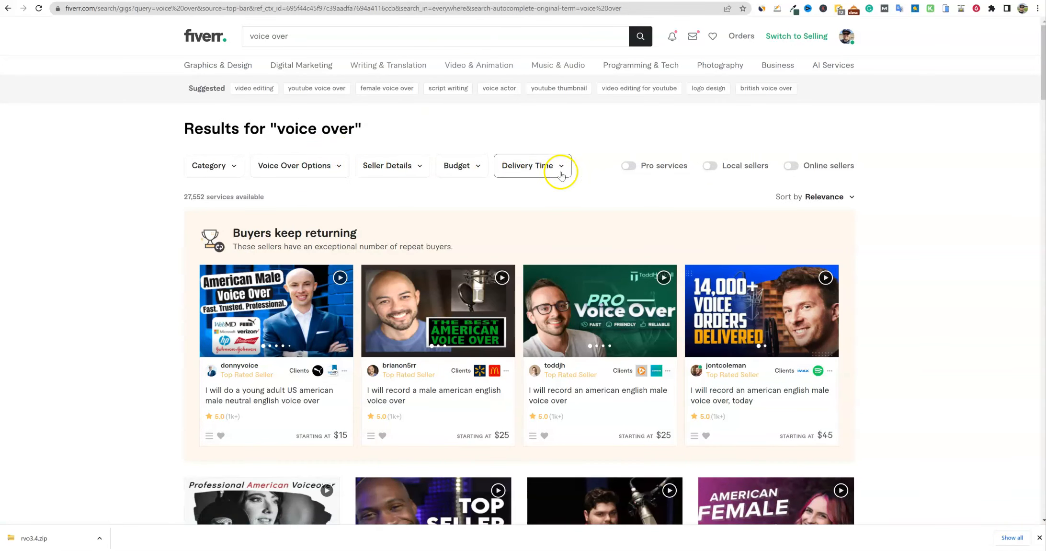
Step: Limit the Fiverr voice over services to a maximum budget of $25, browse them and choose English as the language
left_click(458, 164)
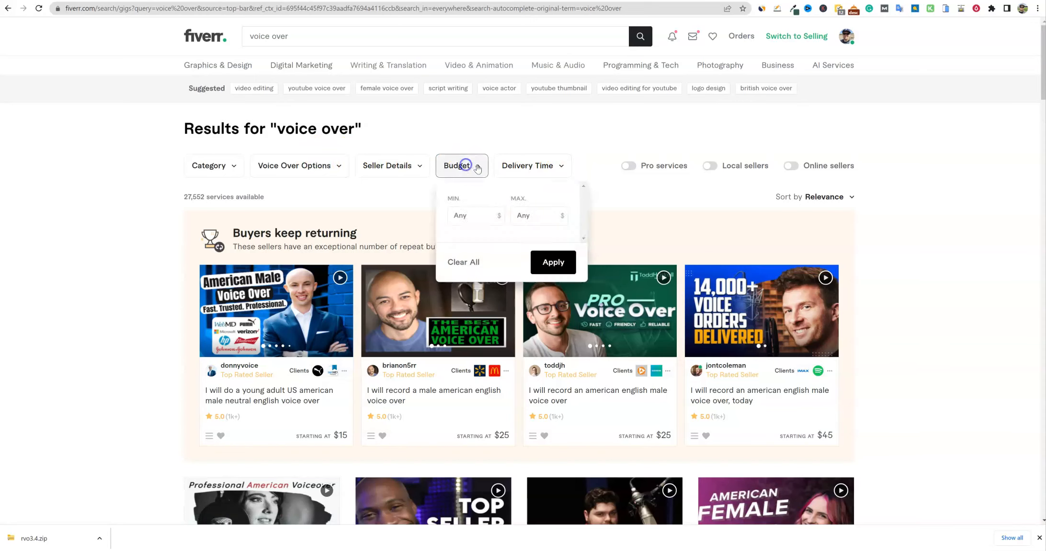
left_click(543, 215)
type("25")
left_click(553, 262)
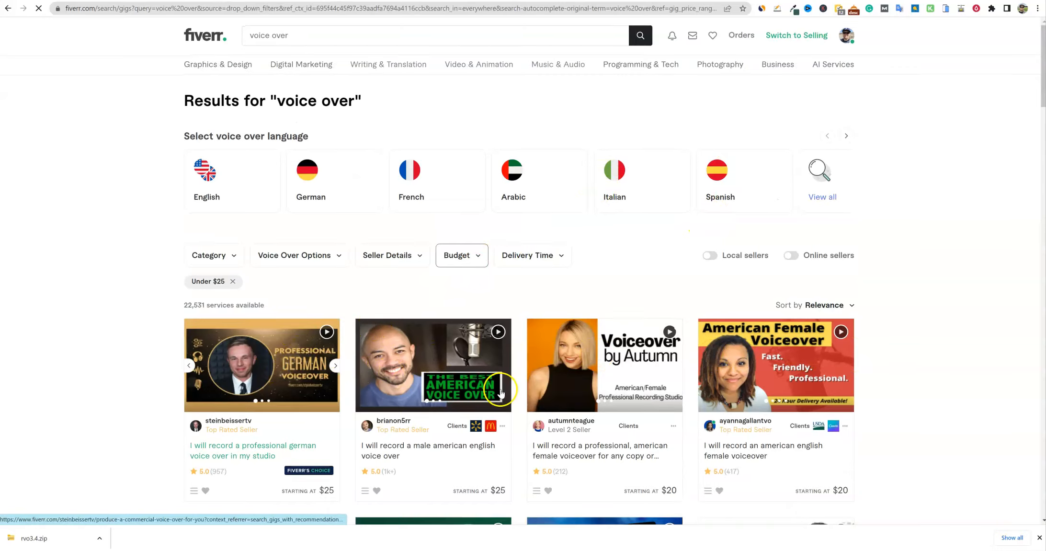
scroll(497, 389, "down", 8)
scroll(497, 389, "up", 10)
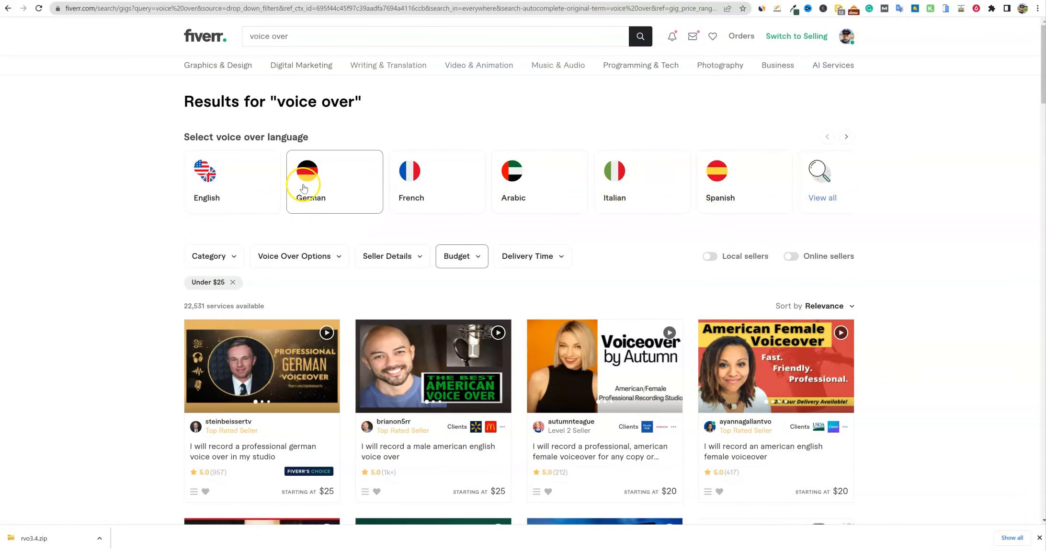
left_click(255, 190)
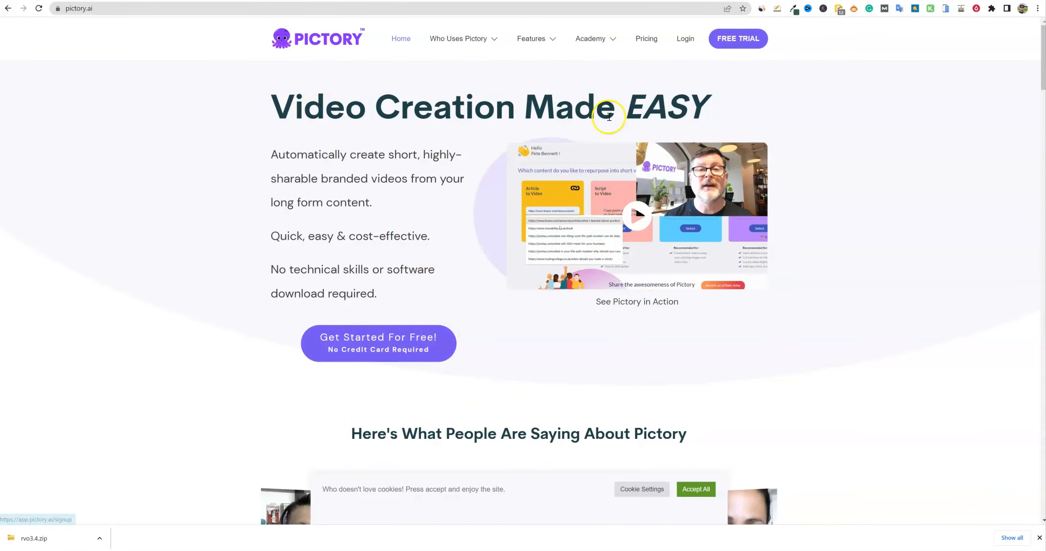
Step: Open Pictory's pricing page and compare the monthly and annual prices of its plans
left_click(648, 40)
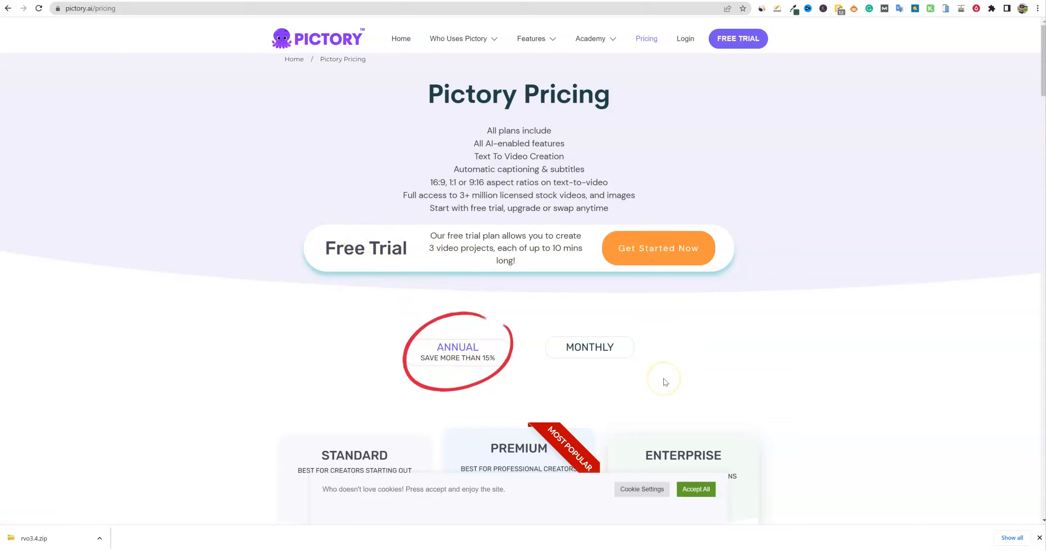
scroll(665, 381, "down", 3)
left_click(602, 201)
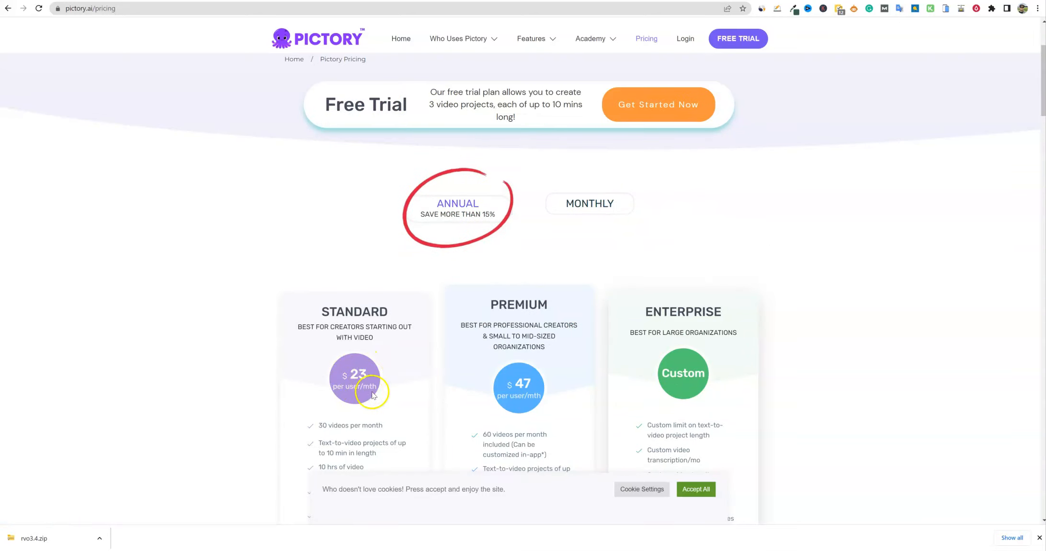
left_click(507, 208)
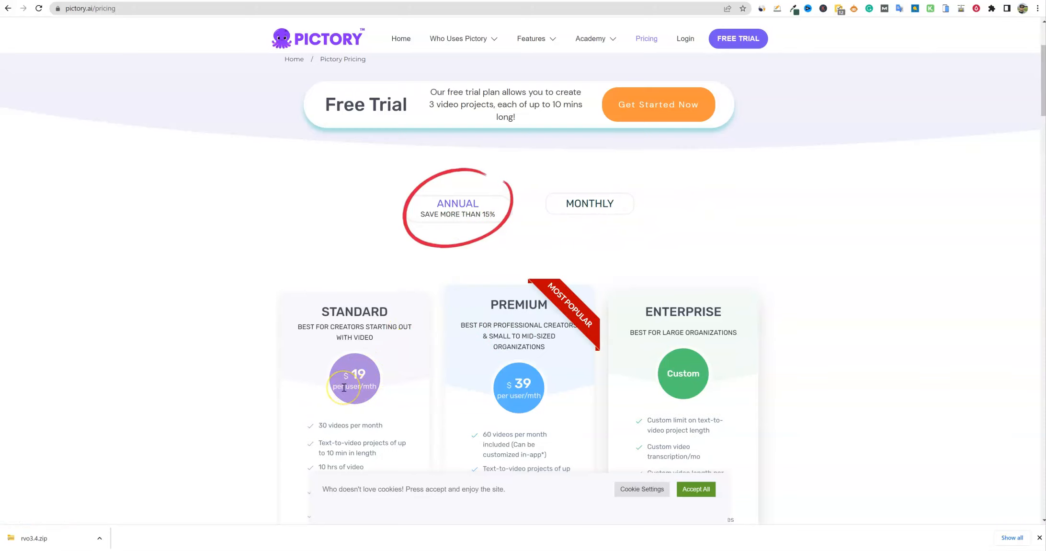
scroll(355, 381, "down", 6)
scroll(366, 369, "up", 9)
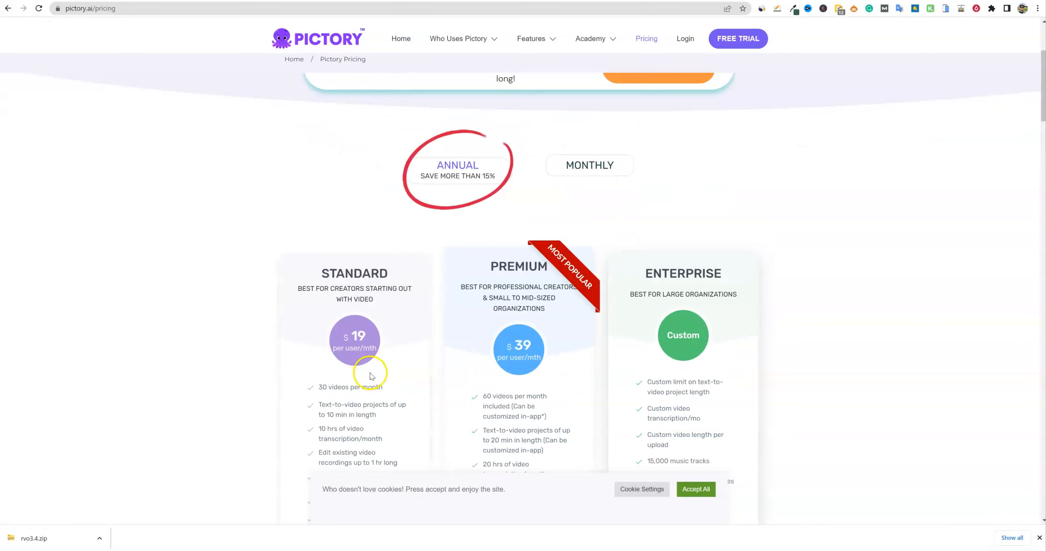
left_click(644, 39)
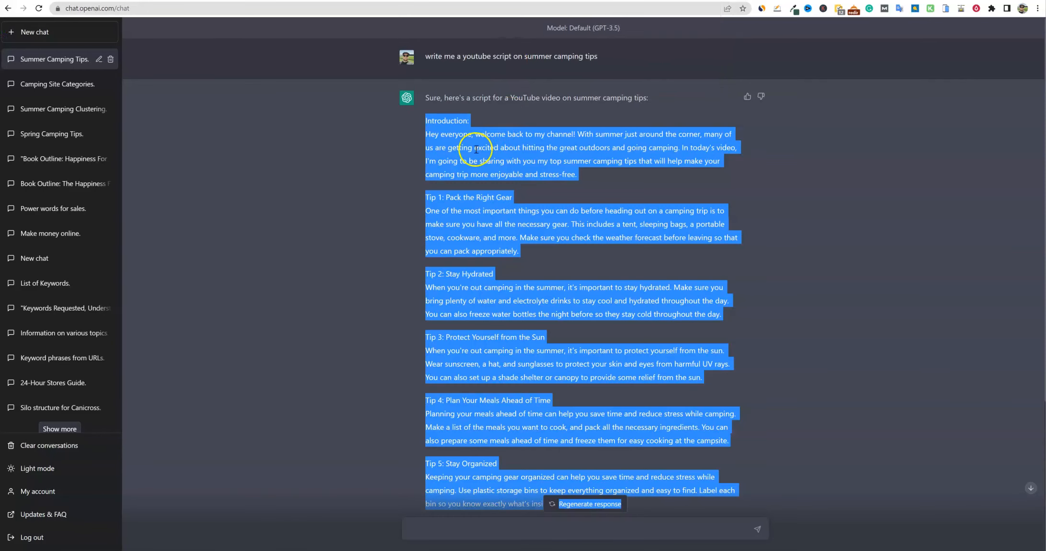
Step: Copy the ChatGPT camping script from "Hey everyone" through "Happy camping!"
right_click(464, 154)
left_click(479, 164)
left_click_drag(425, 134, 624, 425)
left_click_drag(620, 373, 645, 437)
key("ctrl+c")
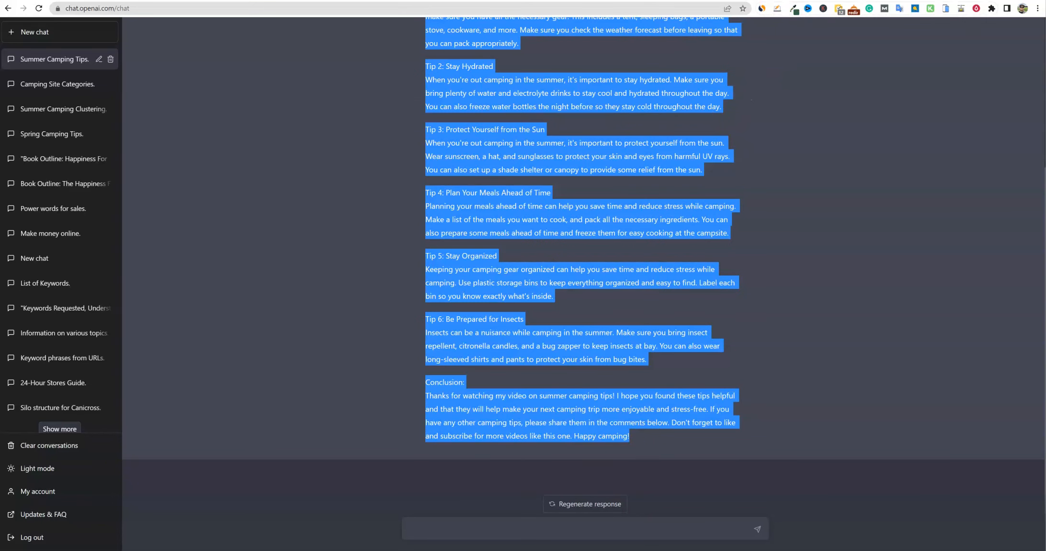
Step: In Pictory's script editor, paste the copied camping script, name the video "summer camping tips" and proceed to template selection
key("ctrl+Tab")
left_click(255, 296)
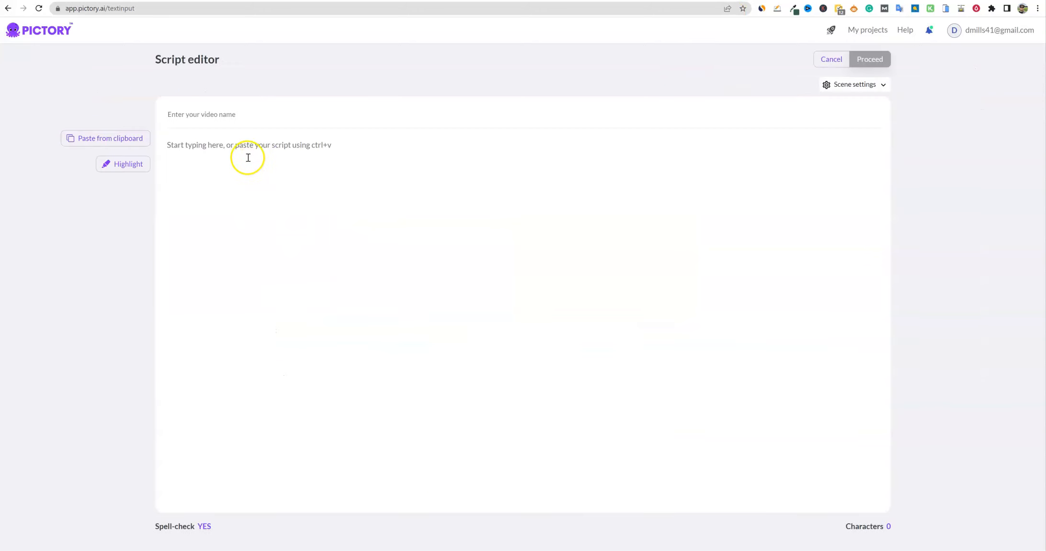
left_click(249, 157)
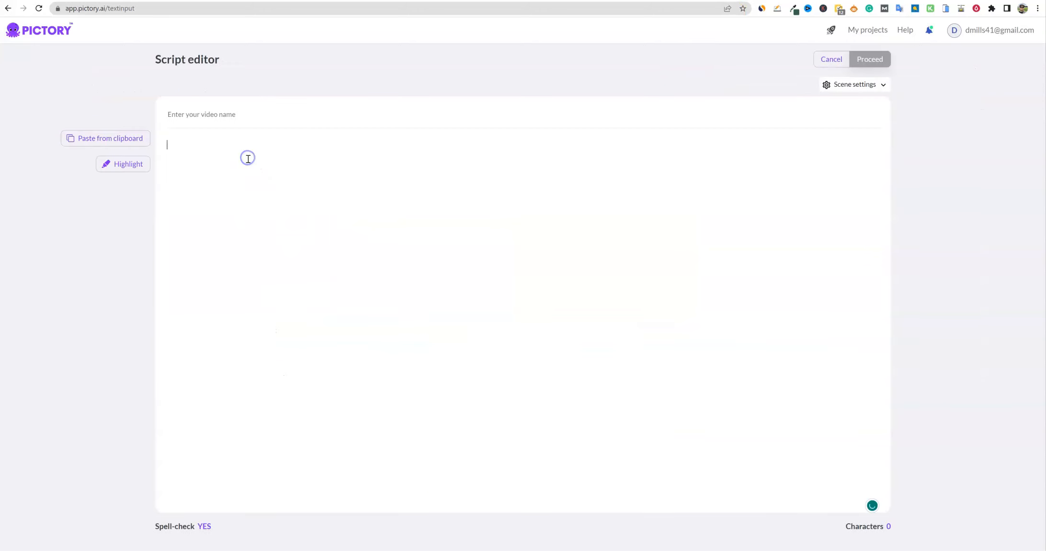
key("ctrl+v")
type("summer cam")
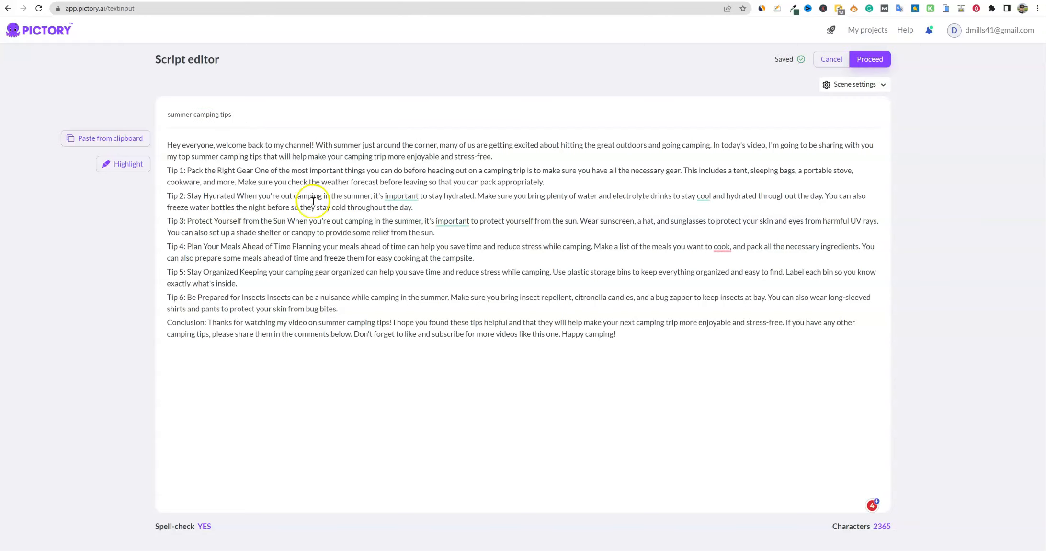
left_click(876, 61)
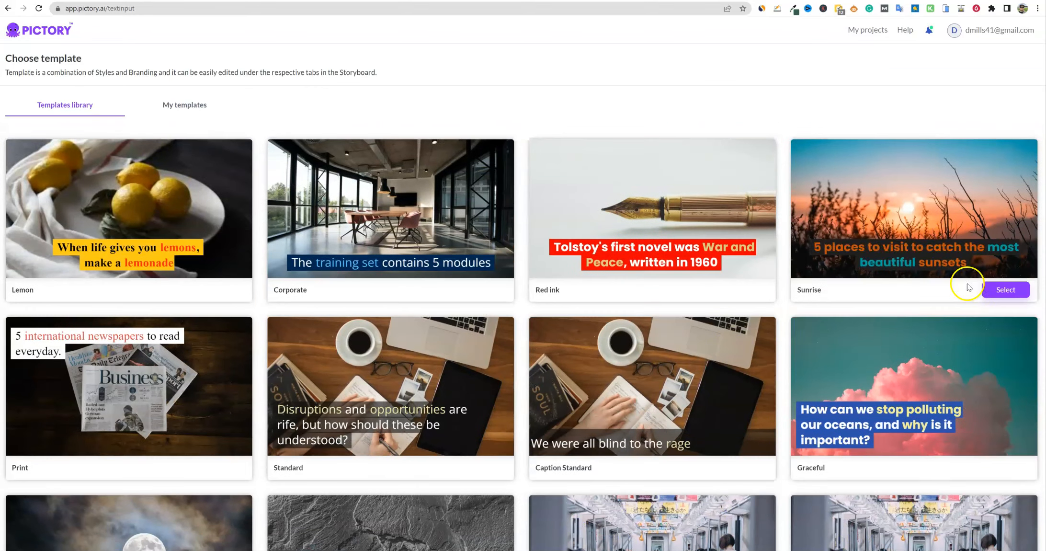
Step: Choose the Sunrise template with a 16:9 aspect ratio and continue to the storyboard
left_click(1000, 290)
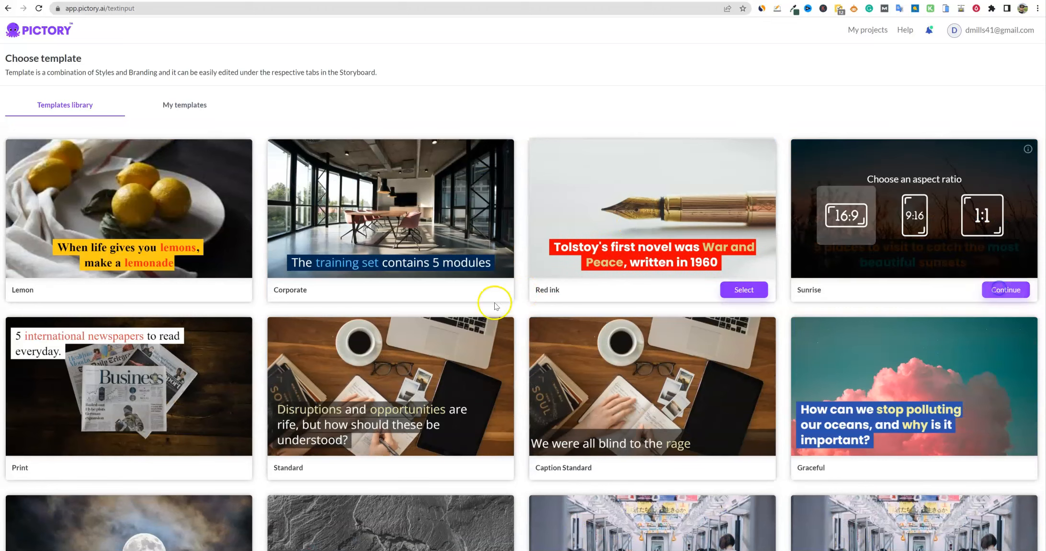
left_click(1005, 289)
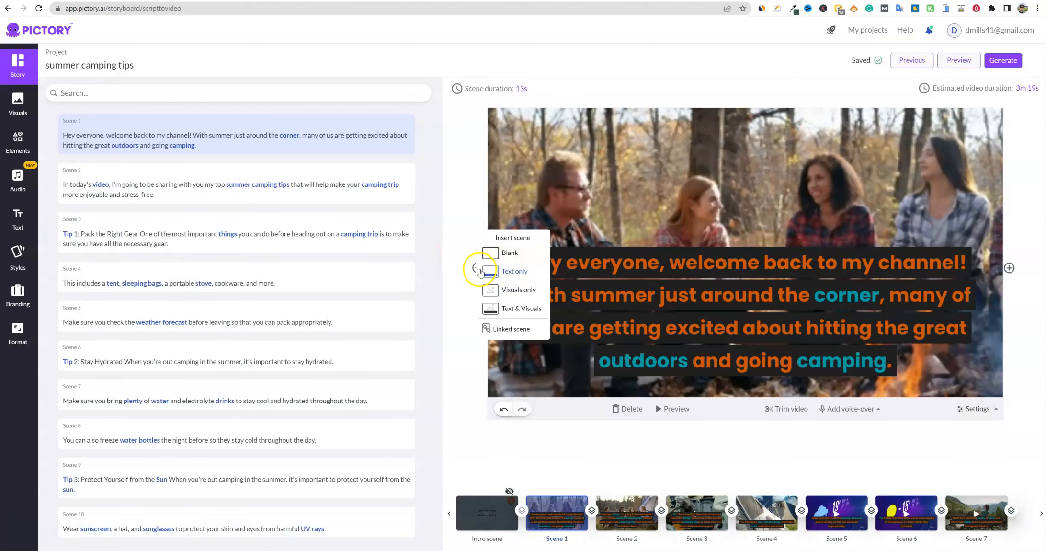
Step: Check the stock visuals and captions matched to scenes 2, 5, 6 and 7 of the storyboard
left_click(629, 518)
left_click(820, 513)
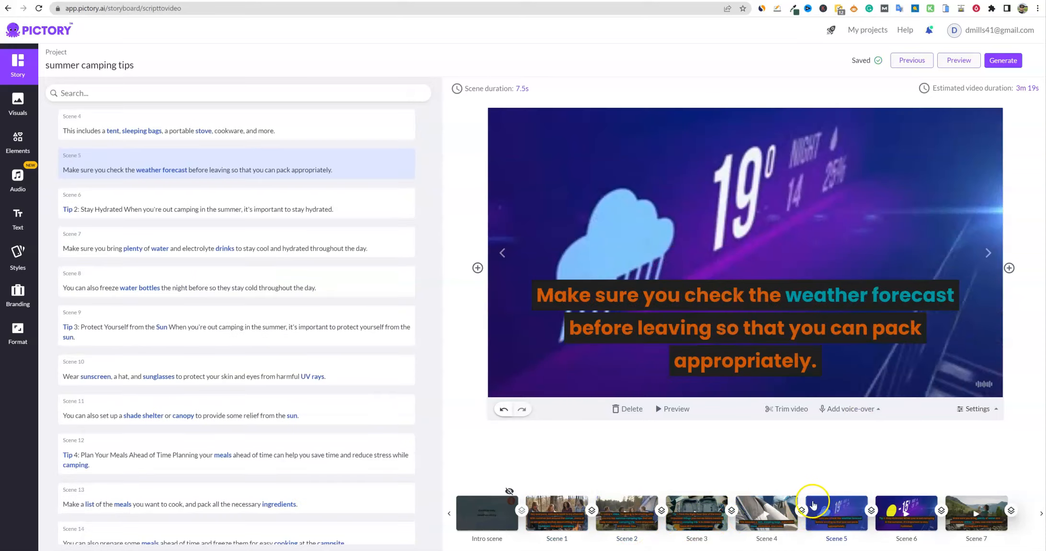
left_click(909, 514)
left_click(976, 513)
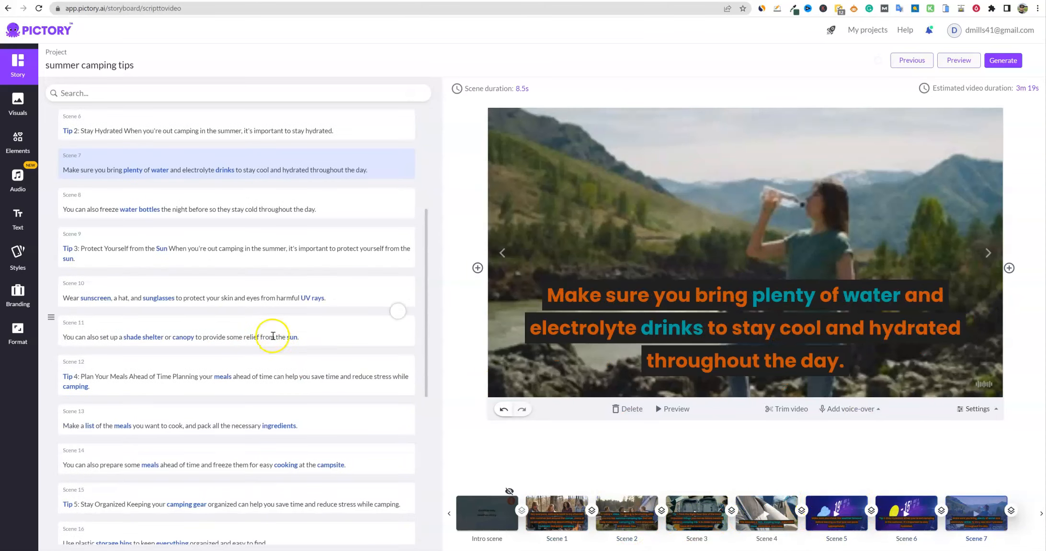
Step: Review the visuals matched to the closing part of the script, including scenes 16, 19, 20 and 21
scroll(223, 316, "down", 5)
left_click(223, 311)
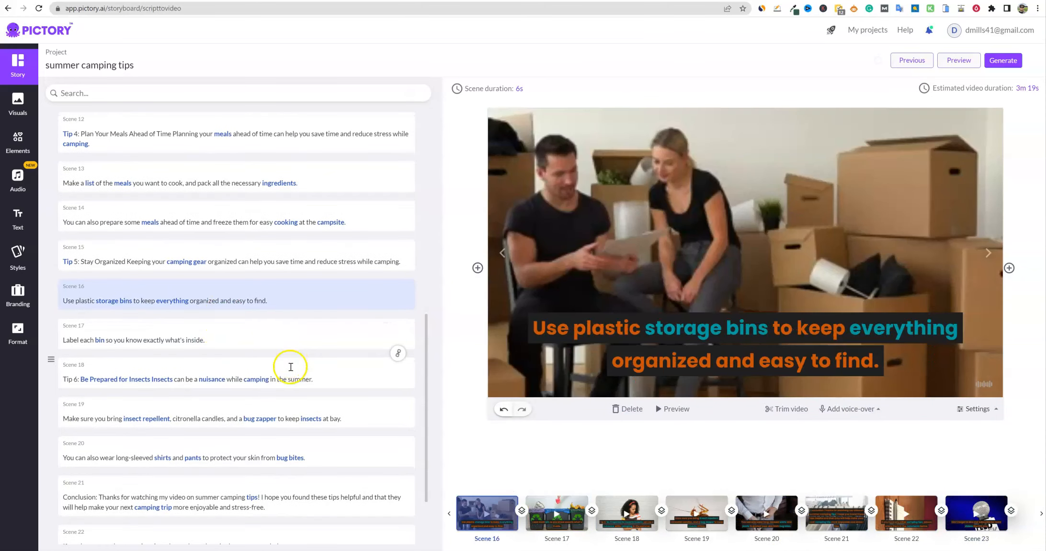
scroll(283, 369, "down", 1)
left_click(289, 339)
scroll(302, 362, "down", 1)
left_click(292, 326)
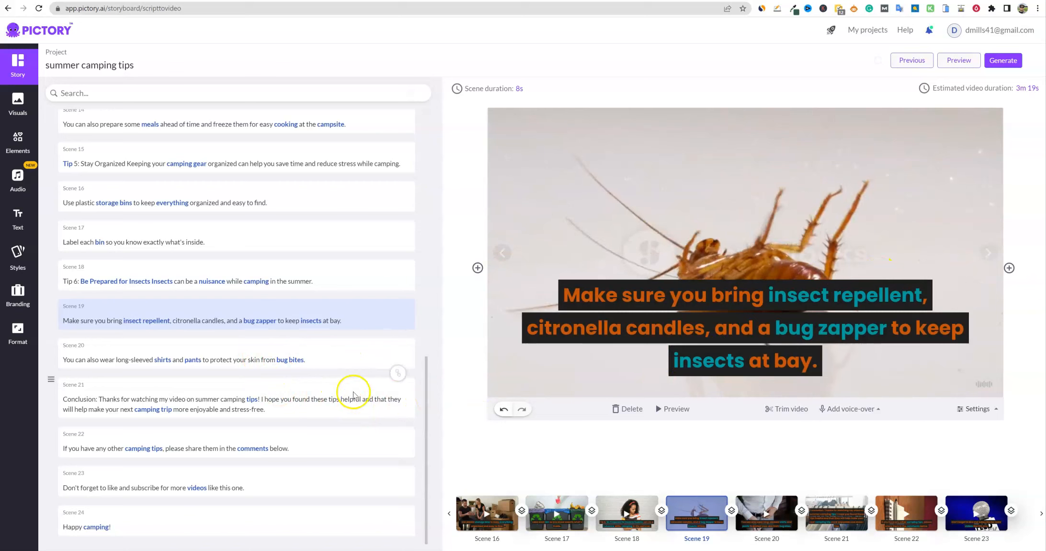
left_click(226, 399)
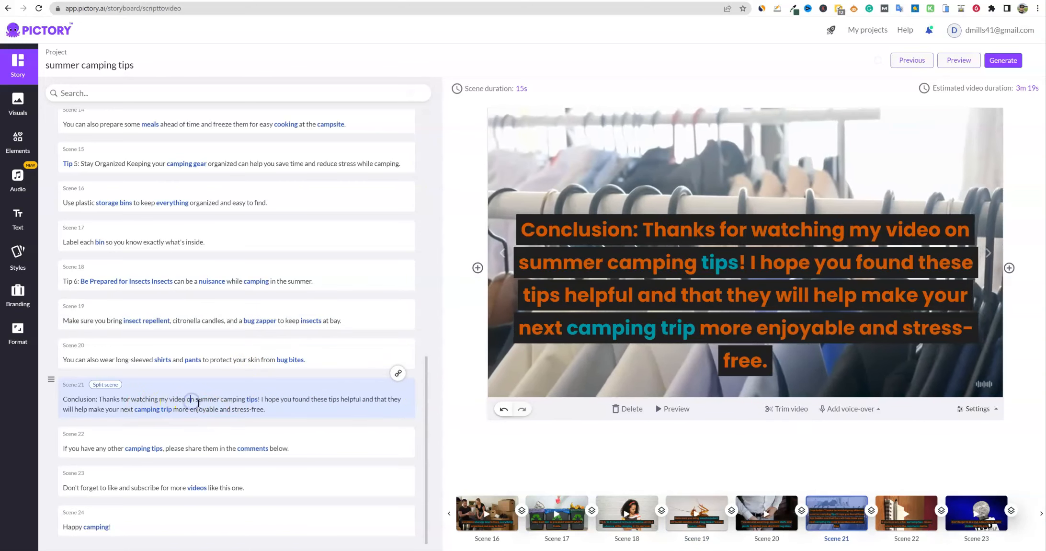
left_click(188, 399)
left_click(198, 356)
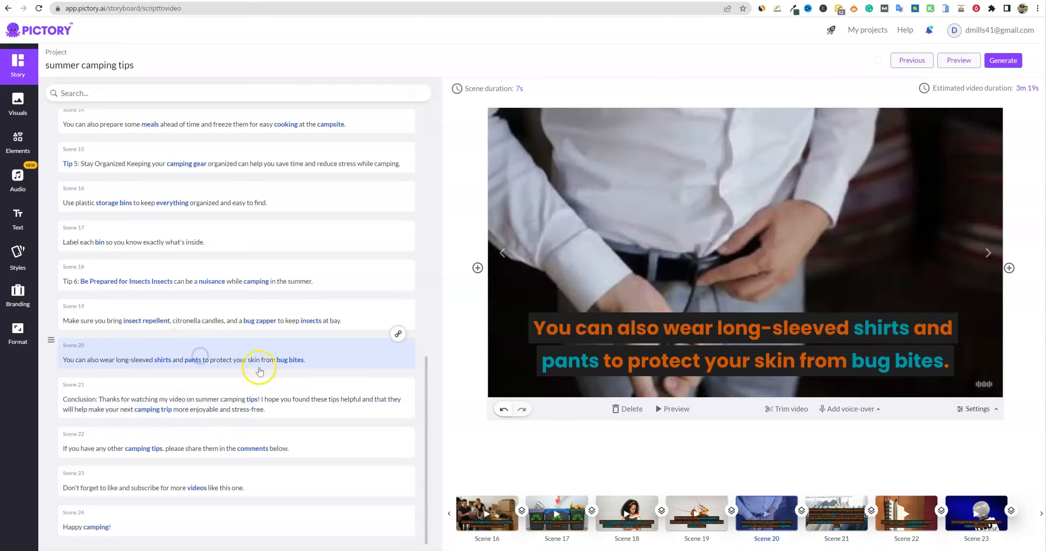
scroll(329, 354, "up", 10)
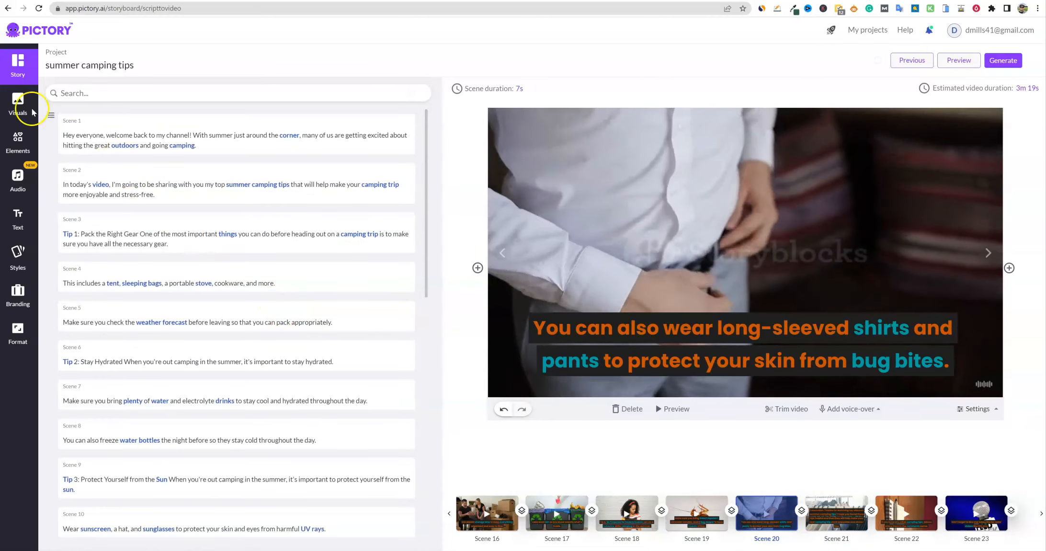
Step: Look through the project's audio options: background music, volume settings, and the uploaded voice-over files that can be applied to scenes
left_click(19, 186)
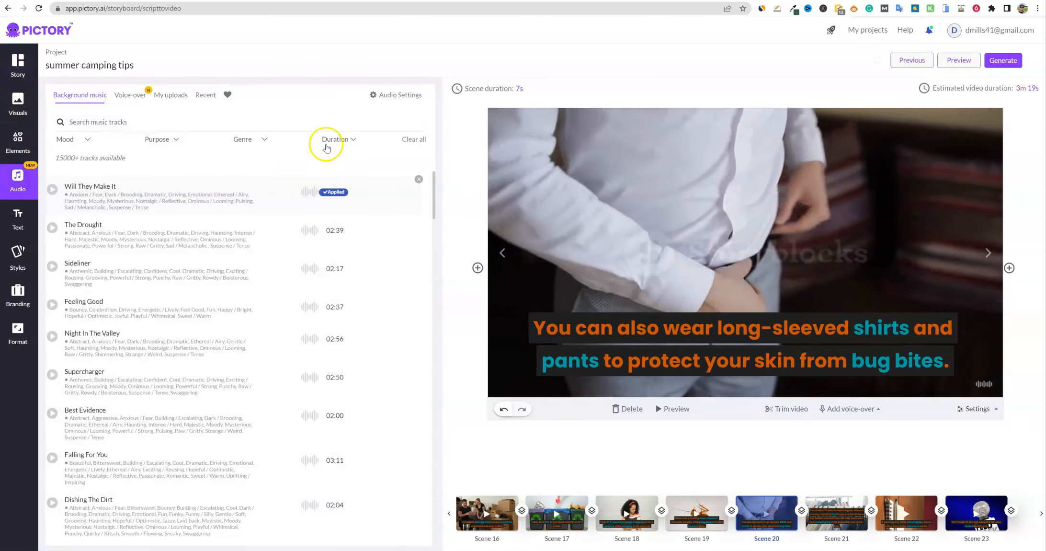
left_click(410, 99)
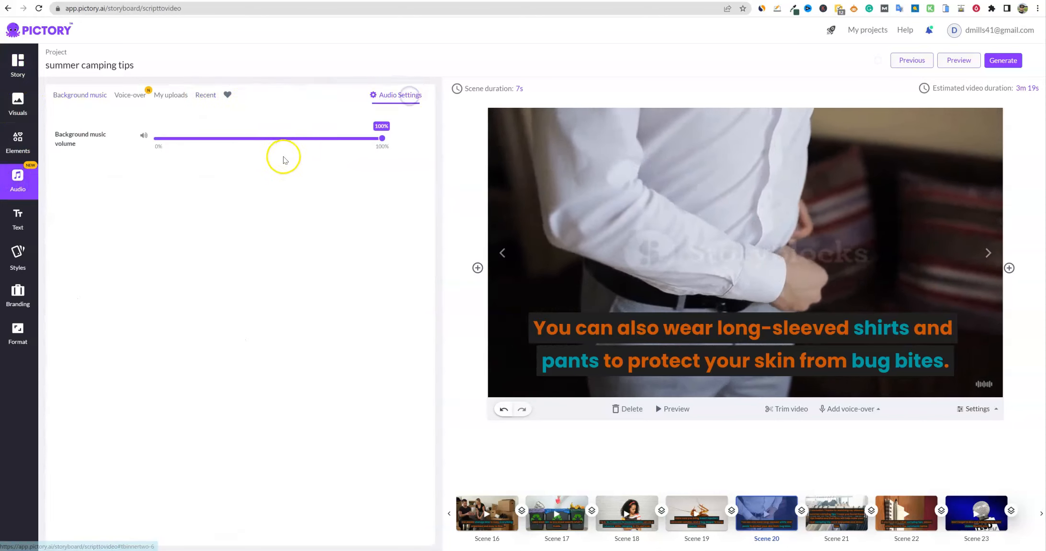
left_click(129, 98)
left_click(157, 99)
left_click(175, 95)
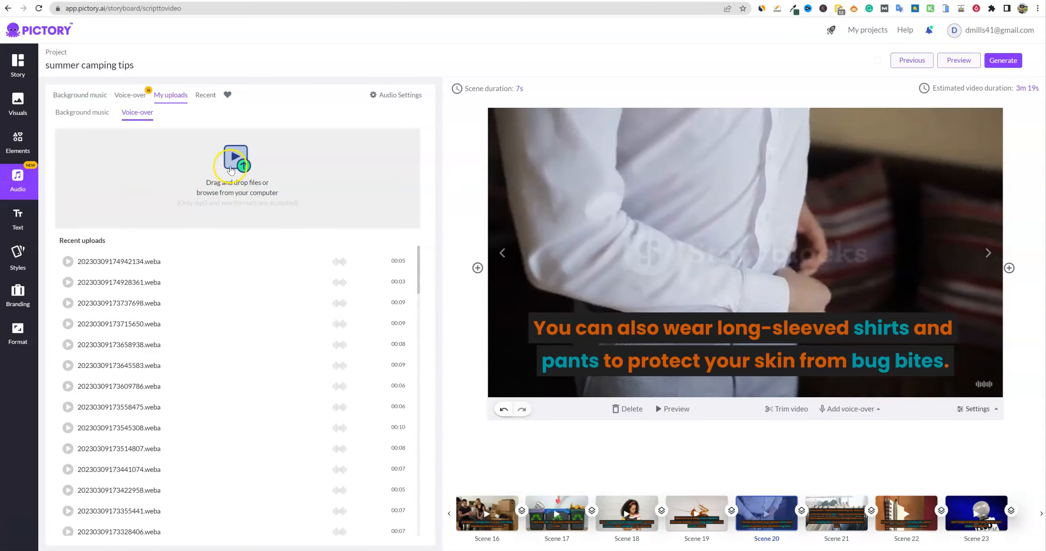
mouse_move(163, 261)
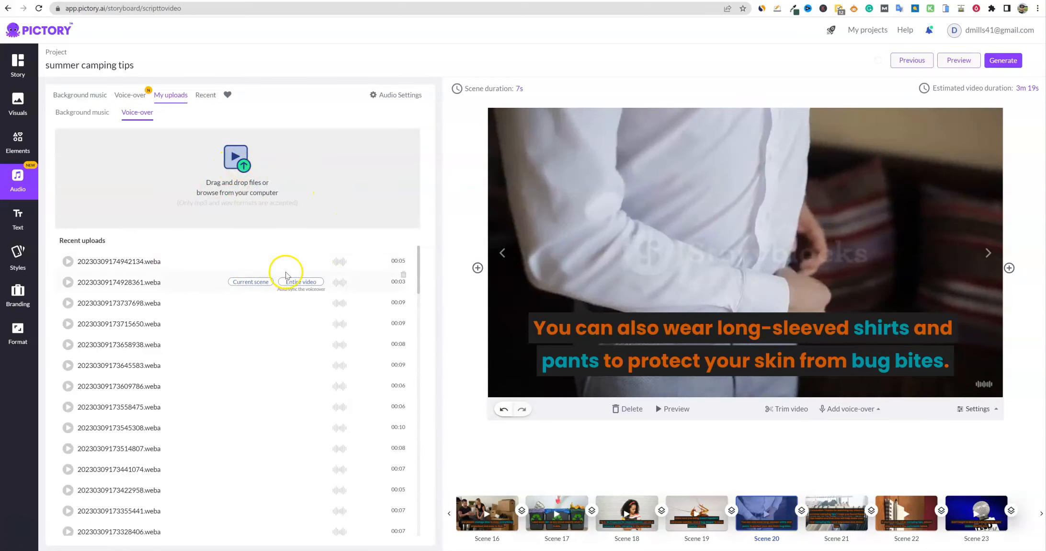